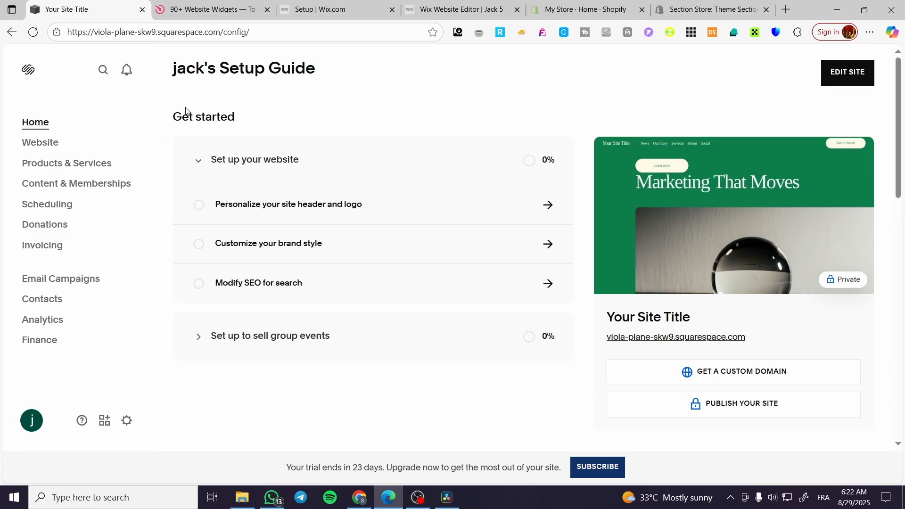
Switch to the Elfsight site, browse its widget catalogue and open the Before and After Slider page.
{"action": "left_click", "coordinate": [211, 13]}
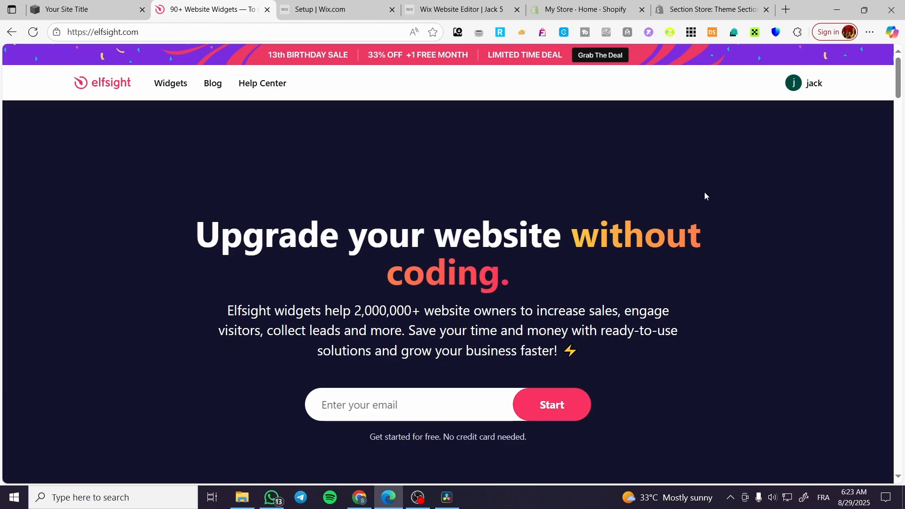
{"action": "mouse_move", "coordinate": [168, 92]}
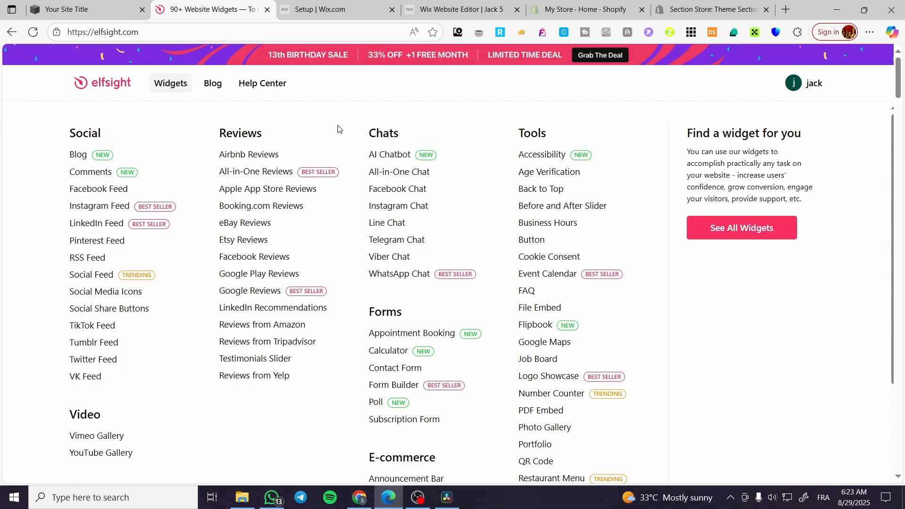
{"action": "scroll", "coordinate": [470, 221], "scroll_direction": "down", "scroll_amount": 1}
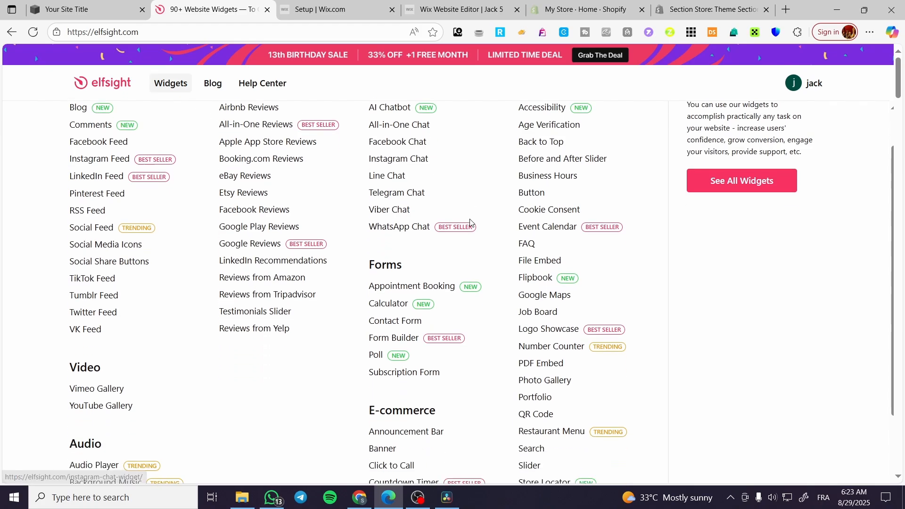
{"action": "scroll", "coordinate": [467, 218], "scroll_direction": "down", "scroll_amount": 1}
{"action": "scroll", "coordinate": [466, 217], "scroll_direction": "down", "scroll_amount": 1}
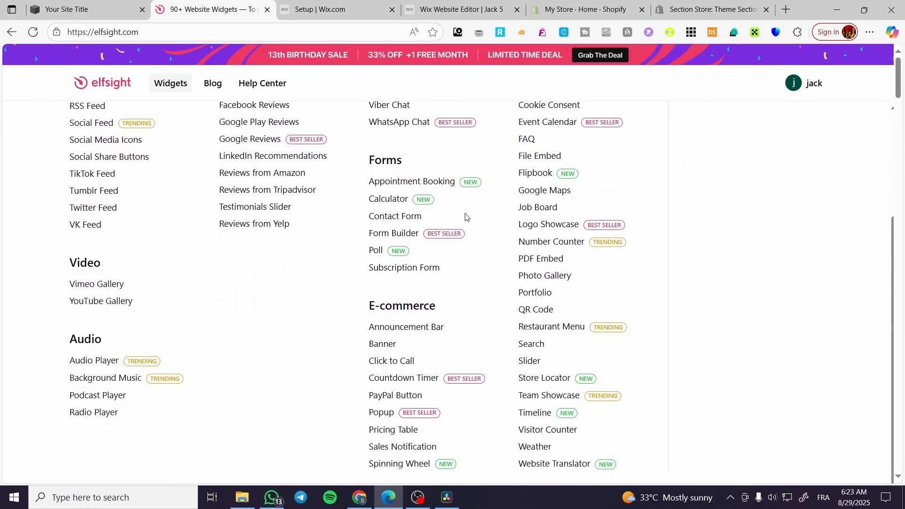
{"action": "scroll", "coordinate": [521, 169], "scroll_direction": "up", "scroll_amount": 3}
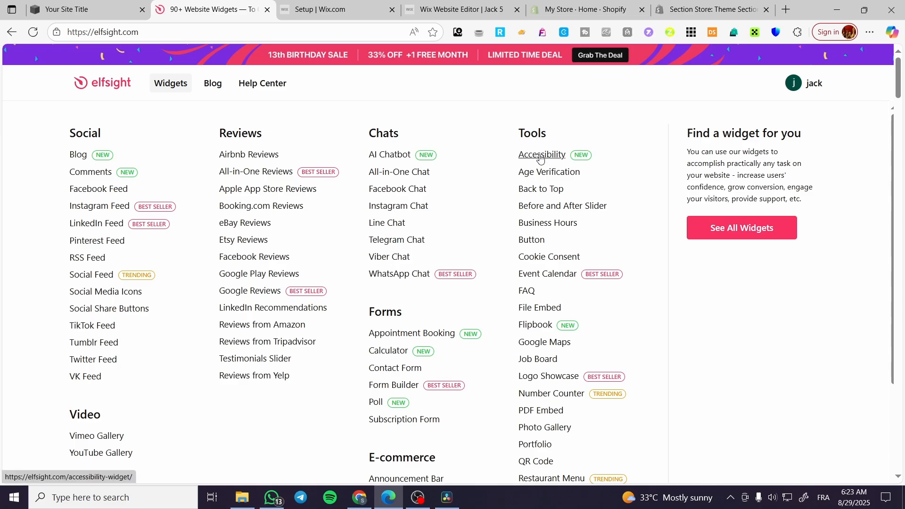
{"action": "left_click", "coordinate": [576, 211]}
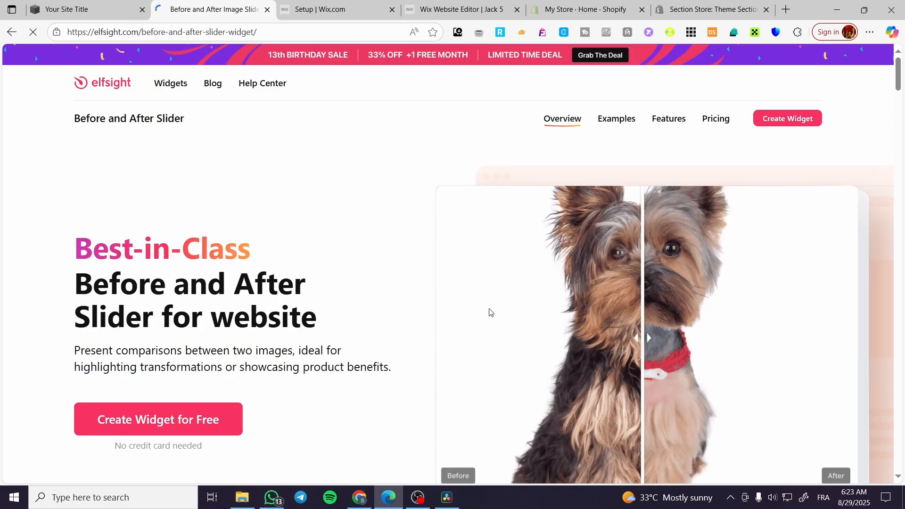
Go to the already created Before and After Slider widget in the dashboard and open it for editing.
{"action": "scroll", "coordinate": [264, 331], "scroll_direction": "down", "scroll_amount": 1}
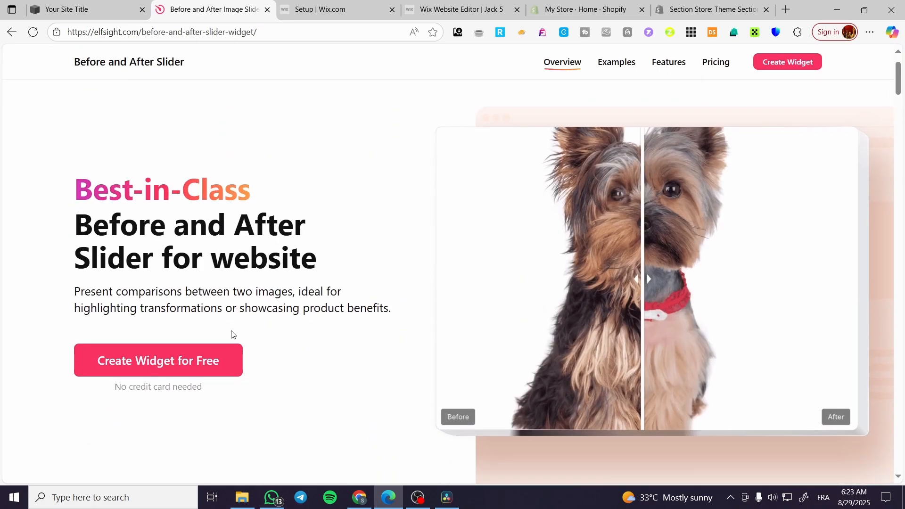
{"action": "left_click", "coordinate": [124, 373]}
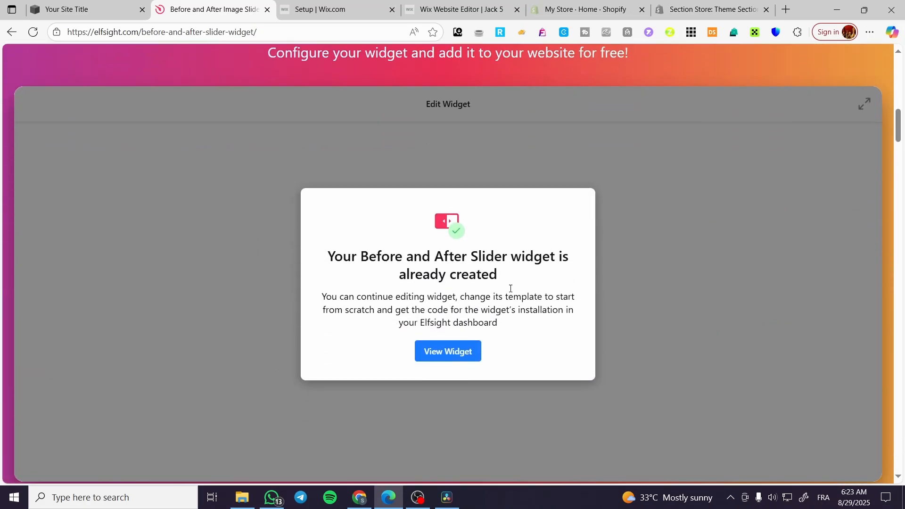
{"action": "left_click", "coordinate": [455, 357]}
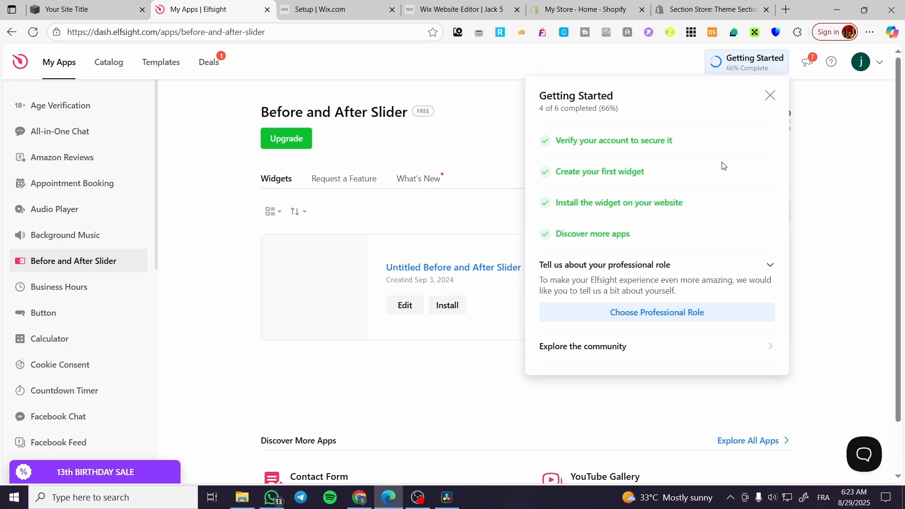
{"action": "left_click", "coordinate": [778, 96]}
{"action": "left_click", "coordinate": [414, 311]}
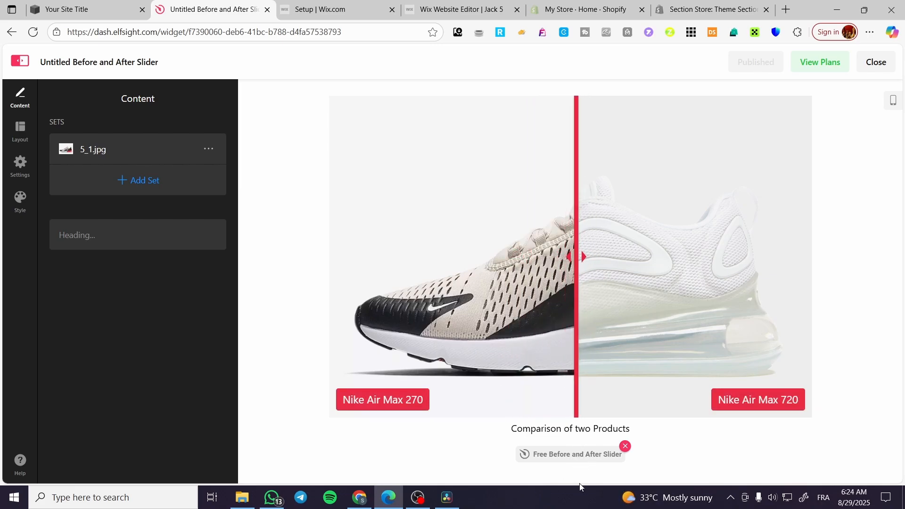
Examine the 5_1.jpg set's images, labels and caption, and the upload options for replacing its before image.
{"action": "mouse_move", "coordinate": [446, 497]}
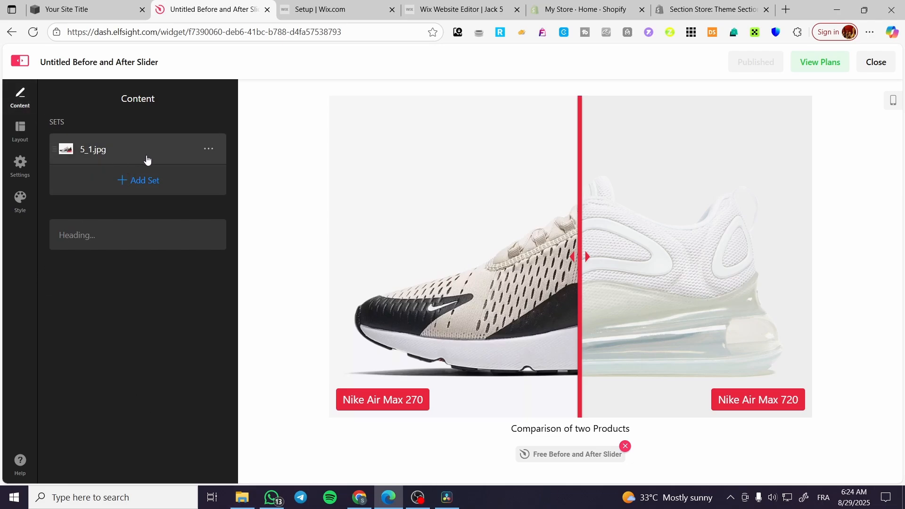
{"action": "left_click", "coordinate": [97, 149]}
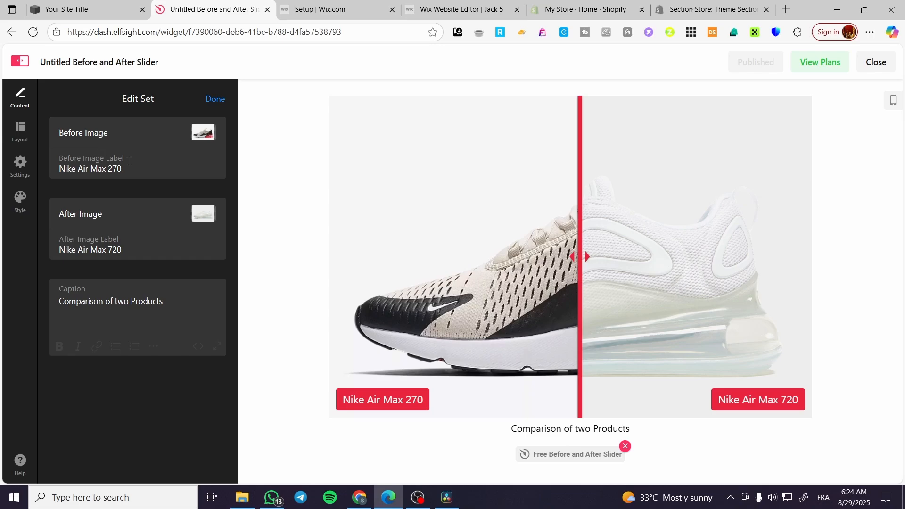
{"action": "left_click", "coordinate": [213, 99]}
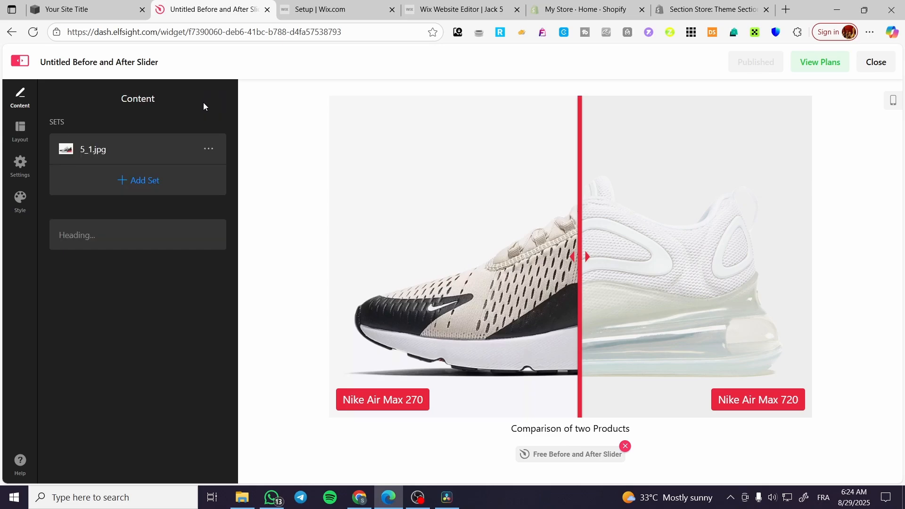
{"action": "left_click", "coordinate": [117, 152]}
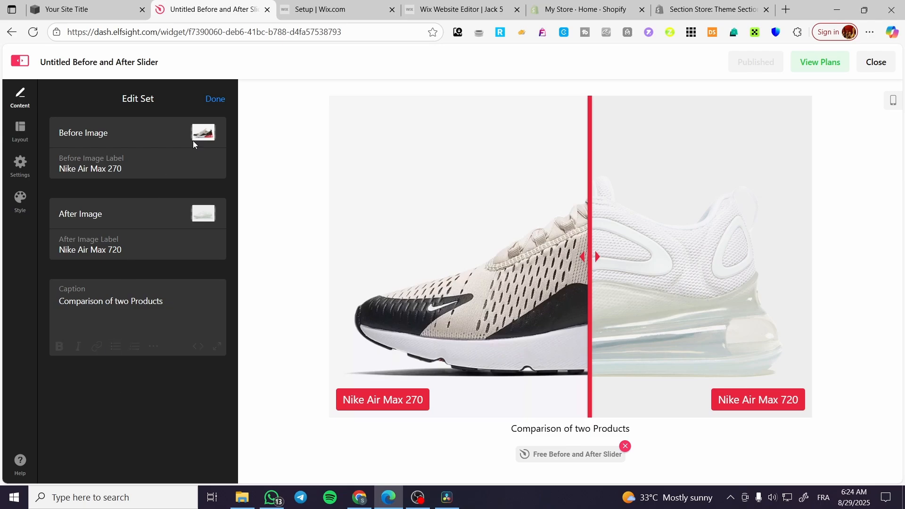
{"action": "left_click", "coordinate": [204, 131]}
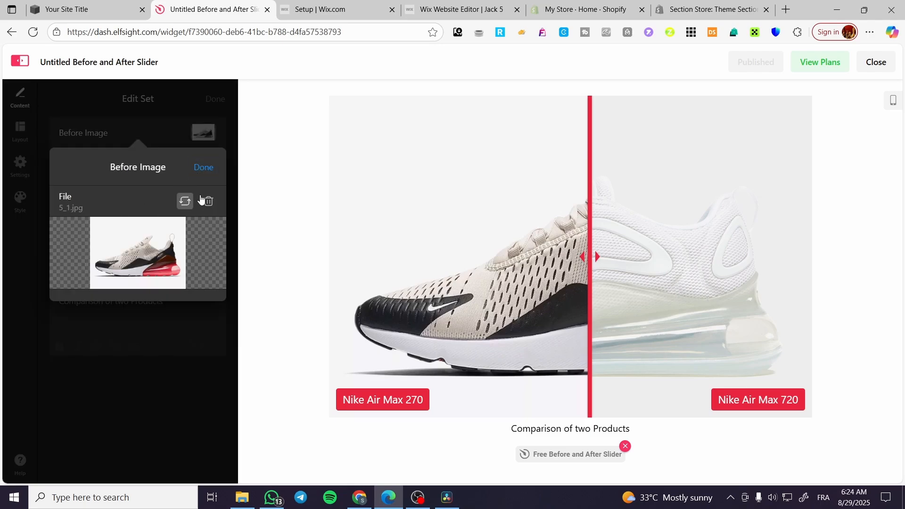
{"action": "left_click", "coordinate": [185, 201]}
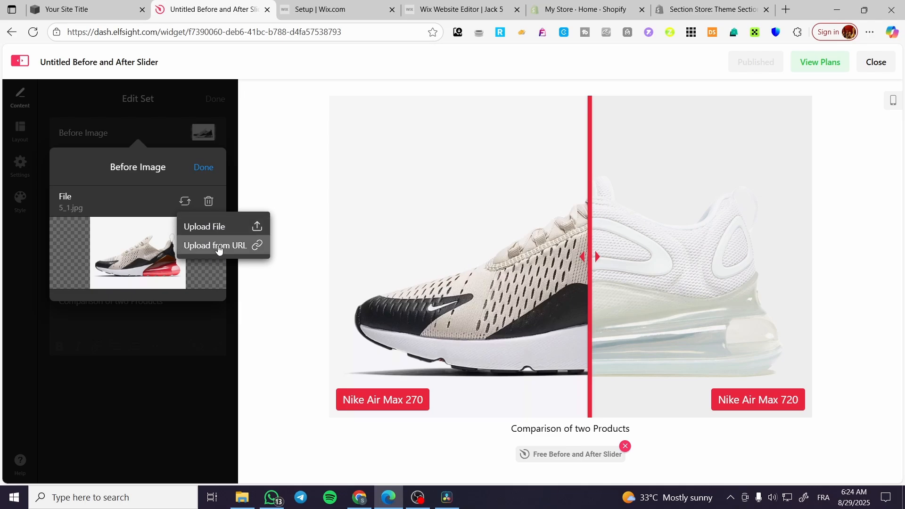
{"action": "left_click", "coordinate": [210, 169]}
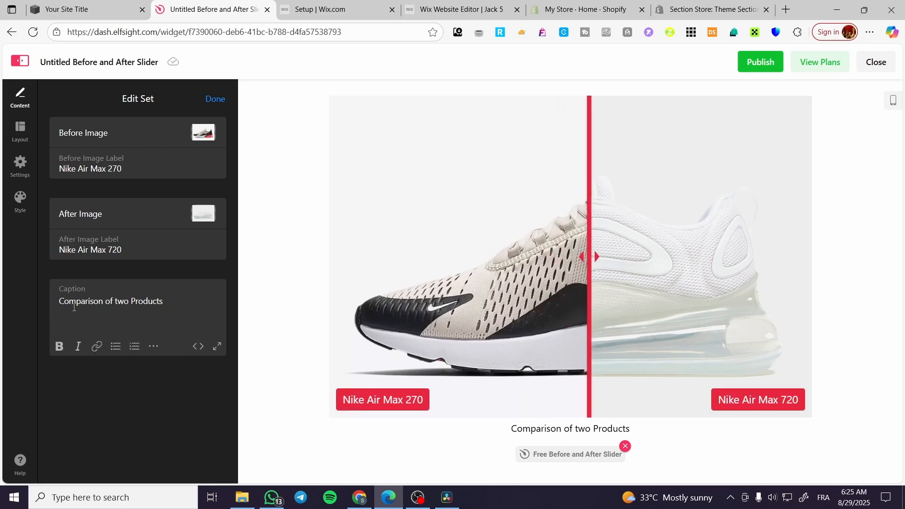
Make the caption "Comparison of two Products" bold and switch the widget's layout to Carousel.
{"action": "left_click_drag", "start_coordinate": [163, 301], "coordinate": [56, 302]}
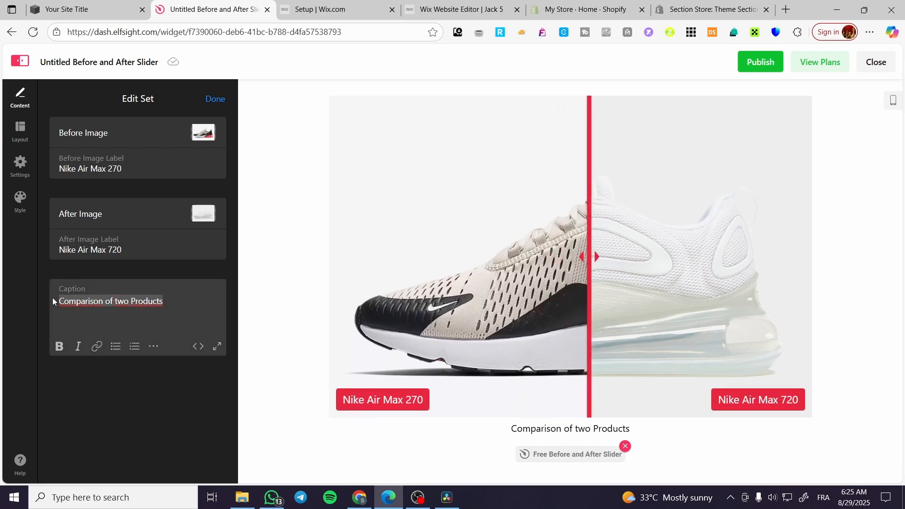
{"action": "left_click", "coordinate": [60, 347]}
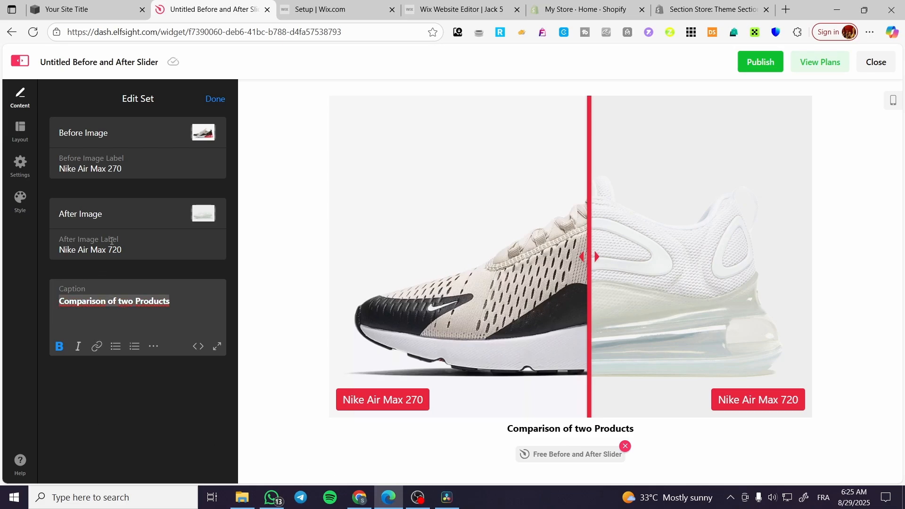
{"action": "left_click", "coordinate": [21, 135]}
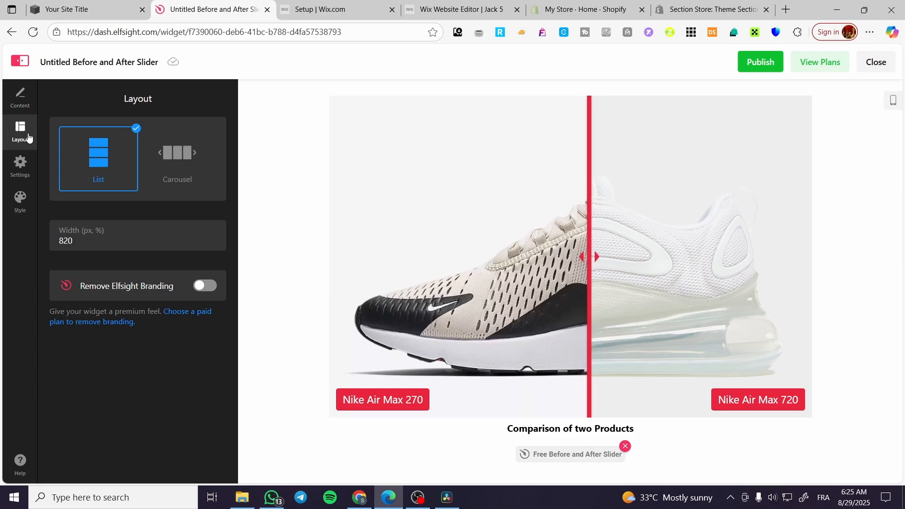
{"action": "left_click", "coordinate": [187, 154]}
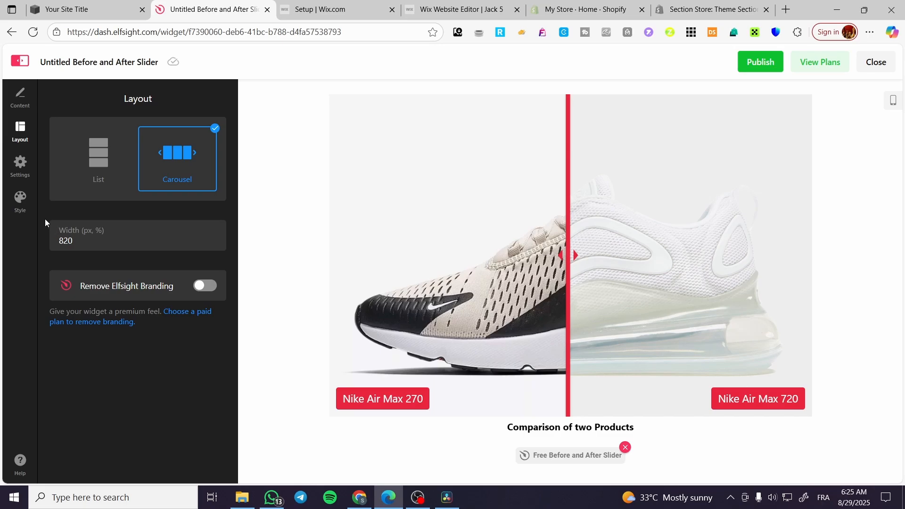
View the image ratio choices, try the Vertical slider direction and return it to Horizontal.
{"action": "left_click", "coordinate": [20, 168]}
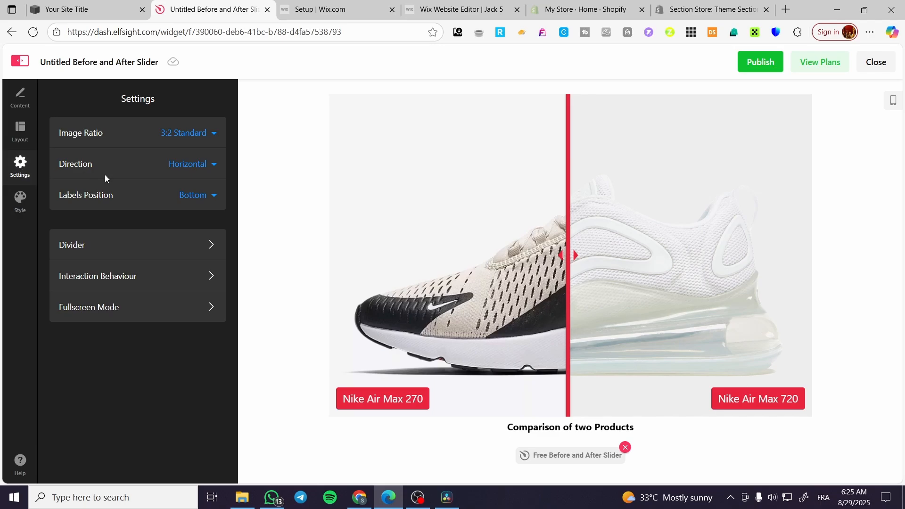
{"action": "left_click", "coordinate": [201, 139]}
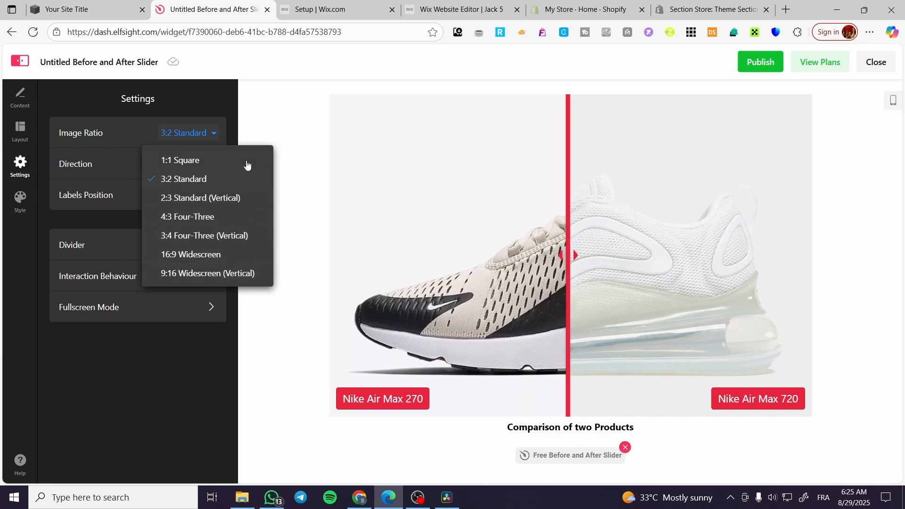
{"action": "left_click", "coordinate": [185, 133]}
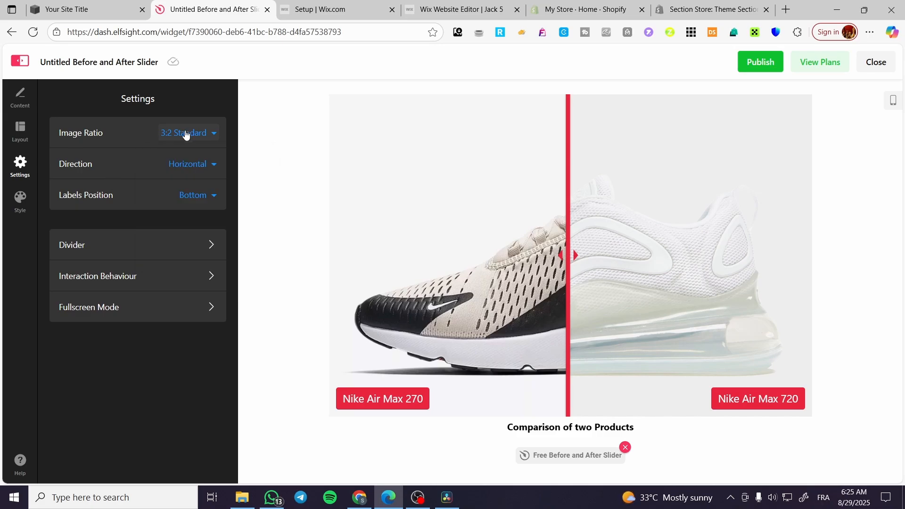
{"action": "left_click", "coordinate": [211, 166]}
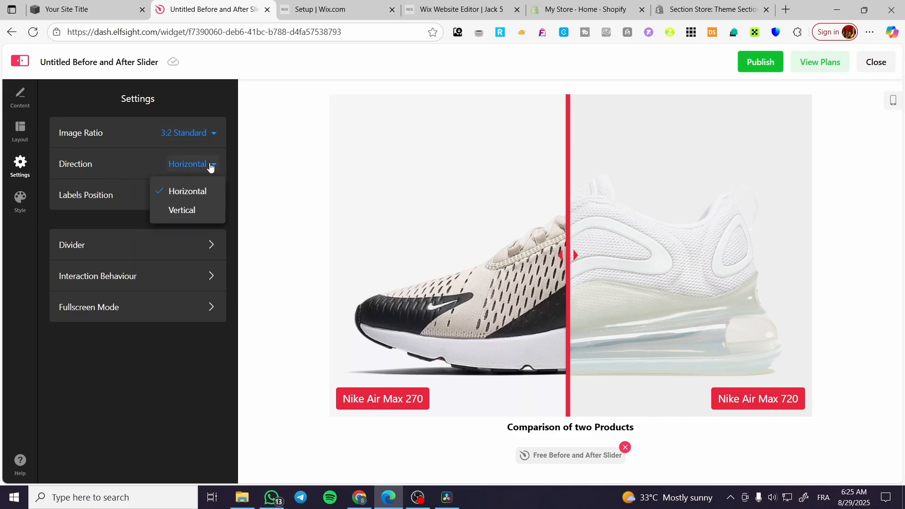
{"action": "left_click", "coordinate": [206, 210]}
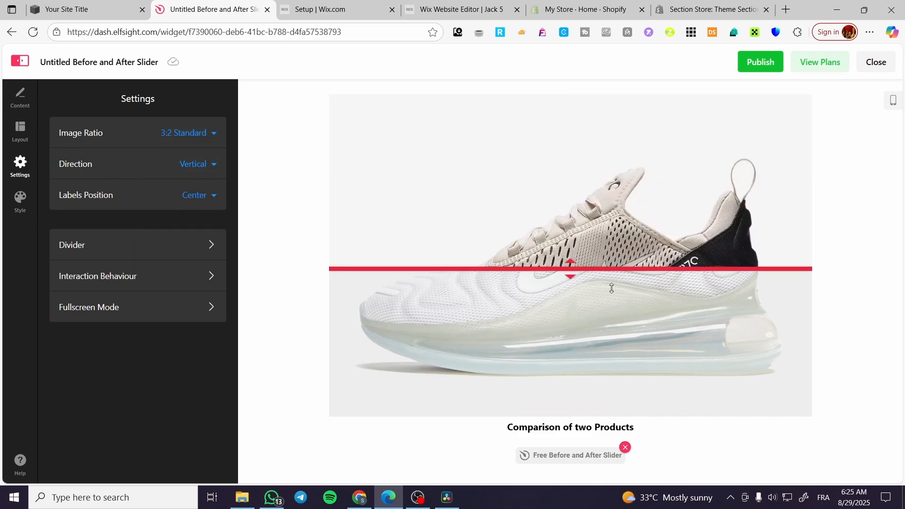
{"action": "left_click", "coordinate": [214, 164]}
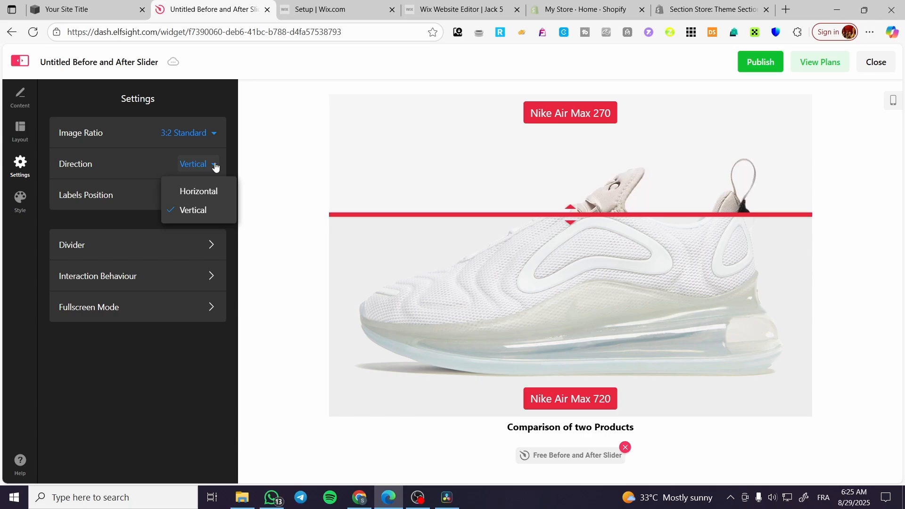
{"action": "left_click", "coordinate": [213, 192]}
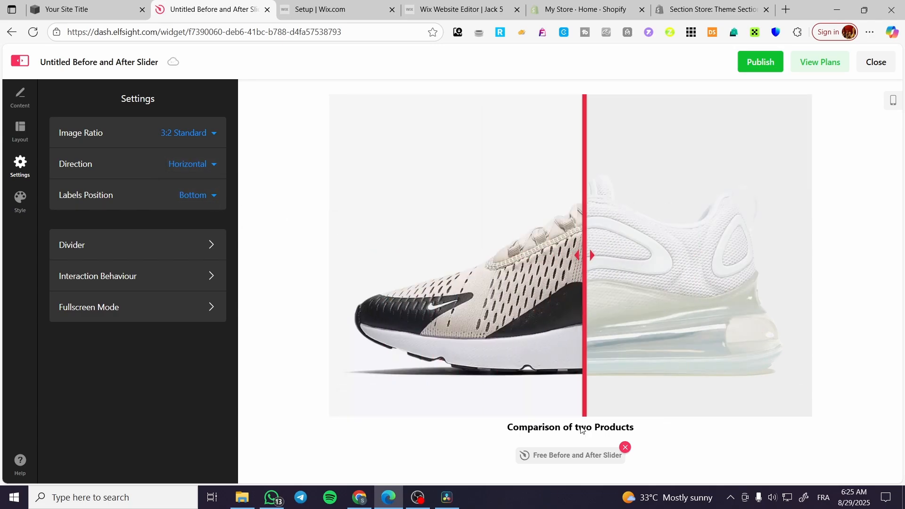
Try the Center labels position, set it to Top, and check the Interaction Behaviour options.
{"action": "left_click", "coordinate": [211, 197]}
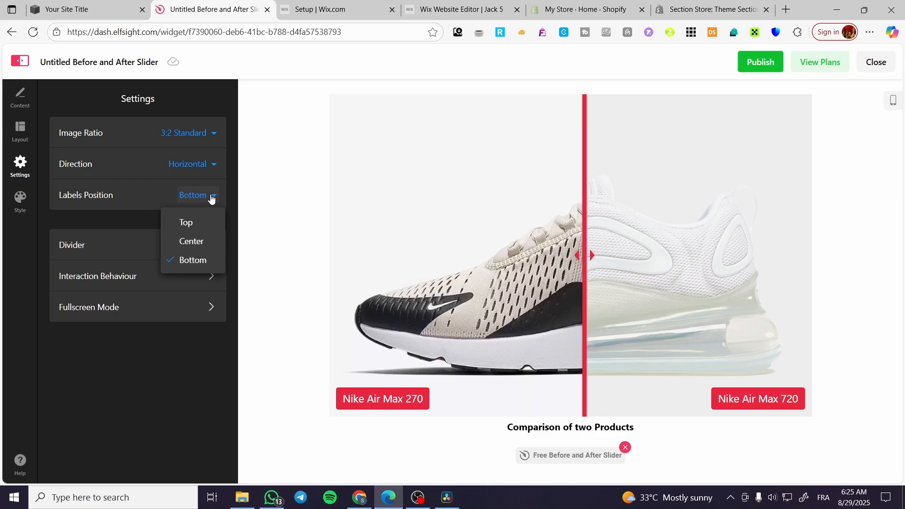
{"action": "left_click", "coordinate": [203, 241]}
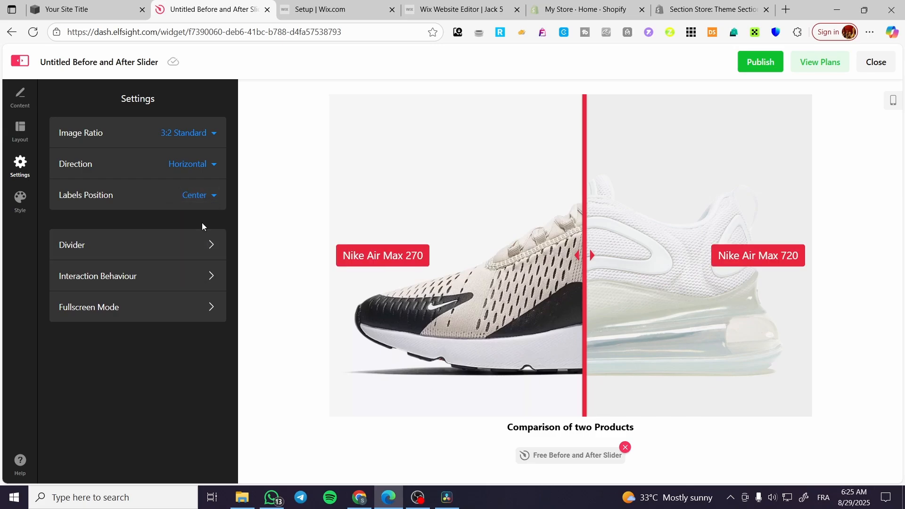
{"action": "left_click", "coordinate": [203, 200]}
{"action": "left_click", "coordinate": [200, 222]}
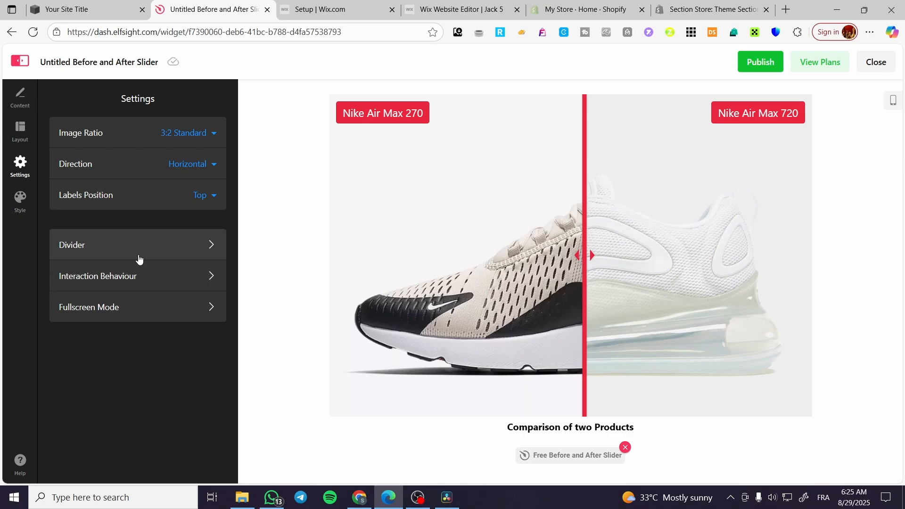
{"action": "left_click", "coordinate": [138, 287]}
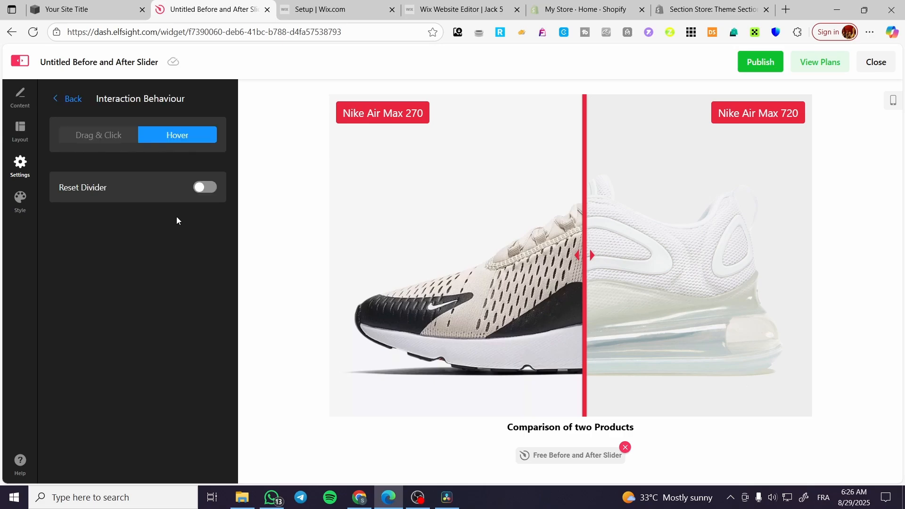
{"action": "left_click", "coordinate": [69, 99]}
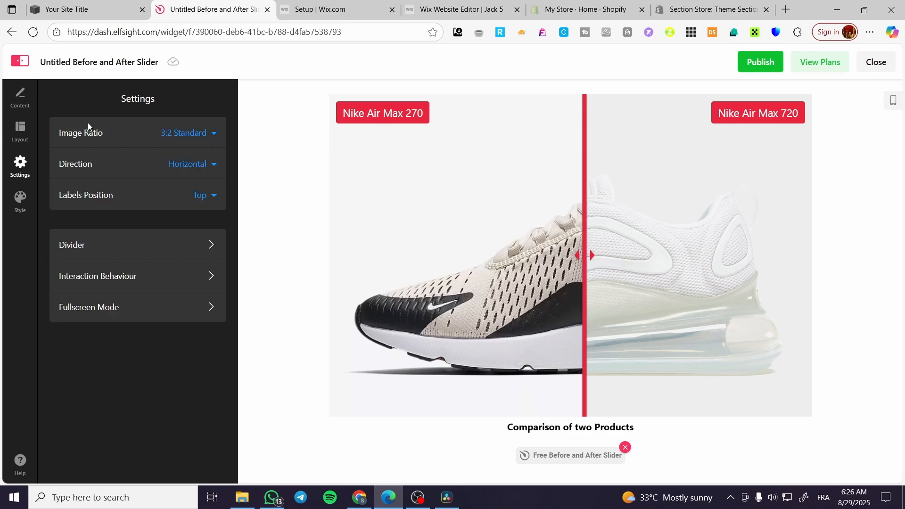
Set the background type to Color in the widget's style settings.
{"action": "left_click", "coordinate": [21, 208]}
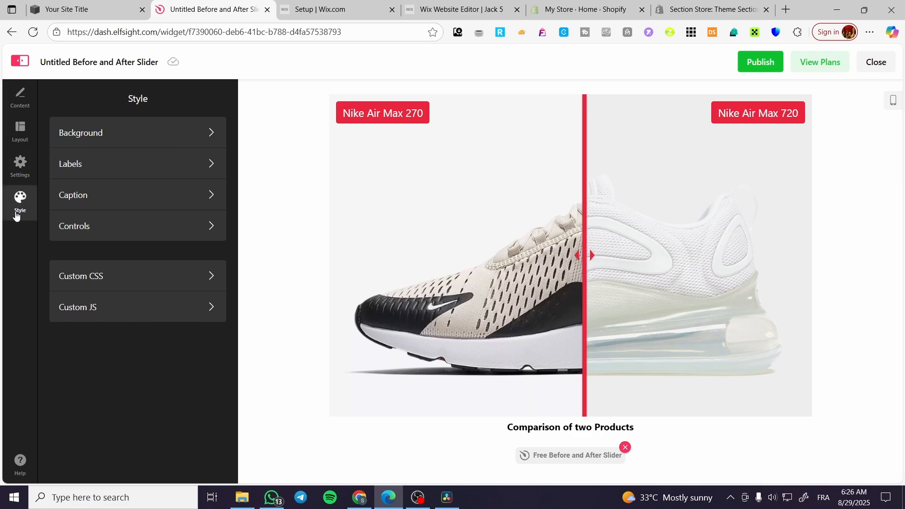
{"action": "left_click", "coordinate": [156, 128]}
{"action": "left_click", "coordinate": [143, 162]}
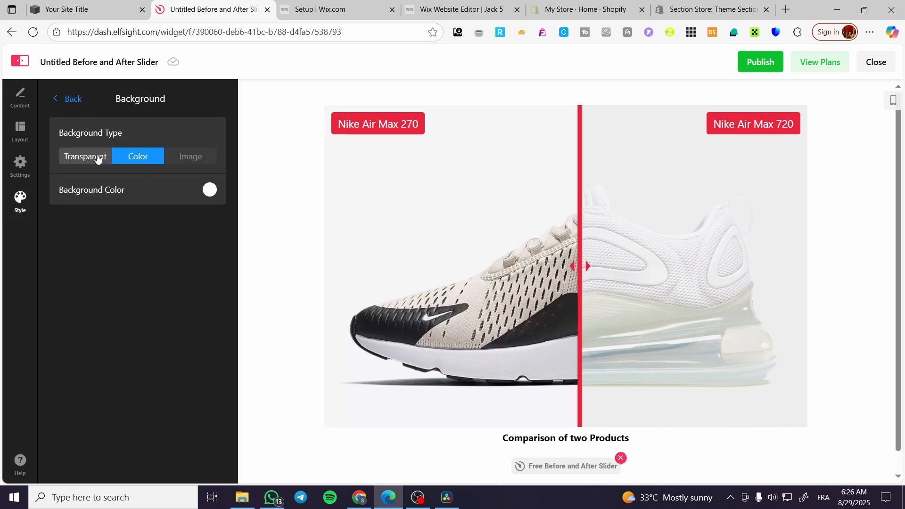
Set the widget's background type to Transparent and look through the Labels and Caption style settings.
{"action": "left_click", "coordinate": [77, 160]}
{"action": "left_click", "coordinate": [79, 99]}
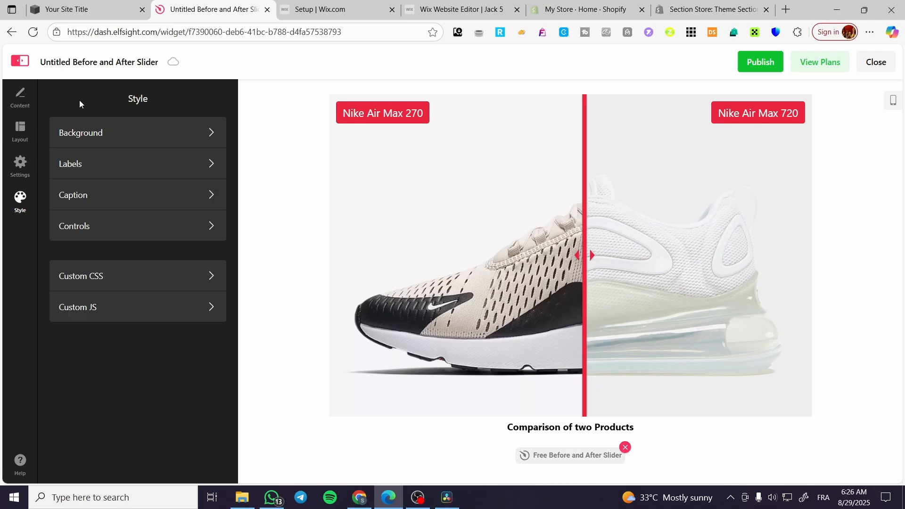
{"action": "left_click", "coordinate": [143, 171]}
{"action": "left_click", "coordinate": [71, 101]}
{"action": "left_click", "coordinate": [135, 202]}
{"action": "left_click", "coordinate": [77, 100]}
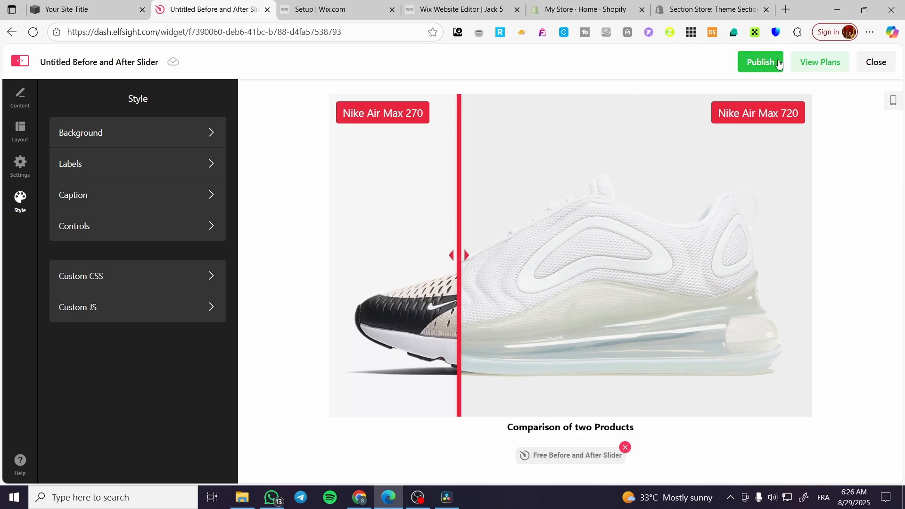
Publish the Before and After Slider widget's changes and copy its installation embed code.
{"action": "left_click", "coordinate": [763, 65]}
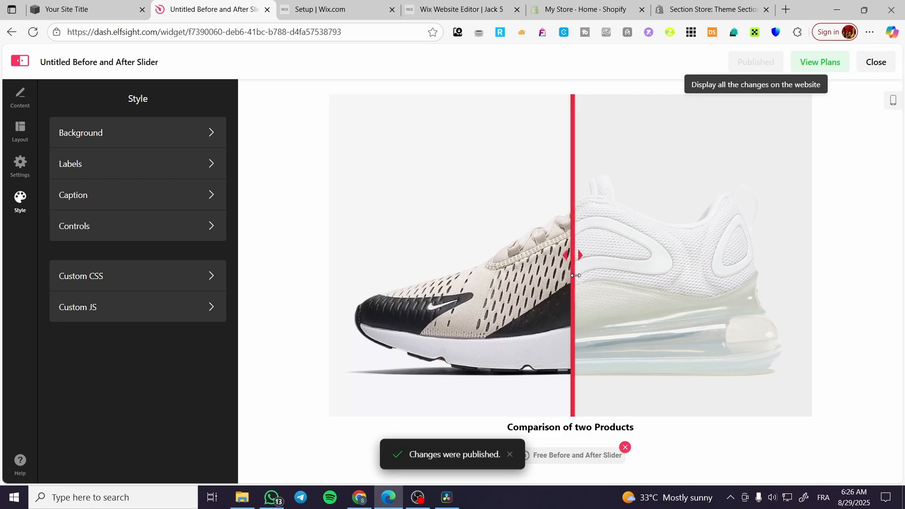
{"action": "left_click", "coordinate": [875, 62]}
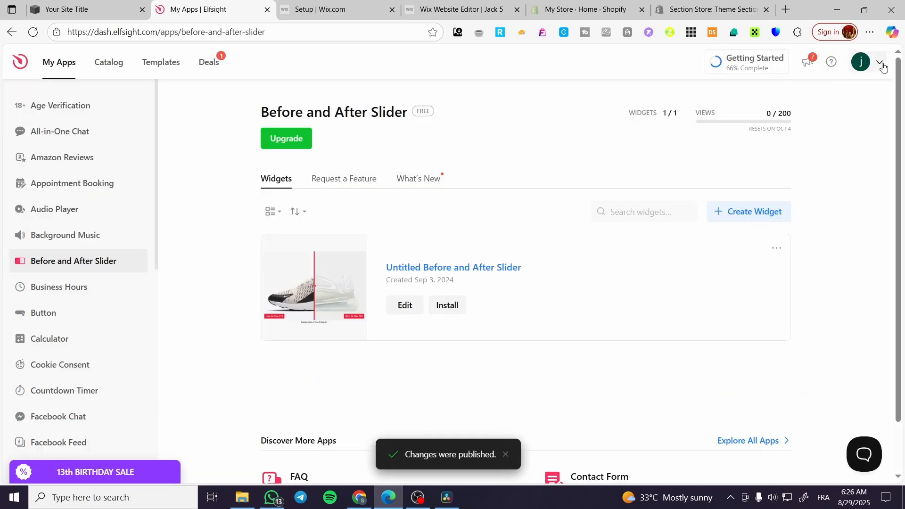
{"action": "left_click", "coordinate": [447, 305]}
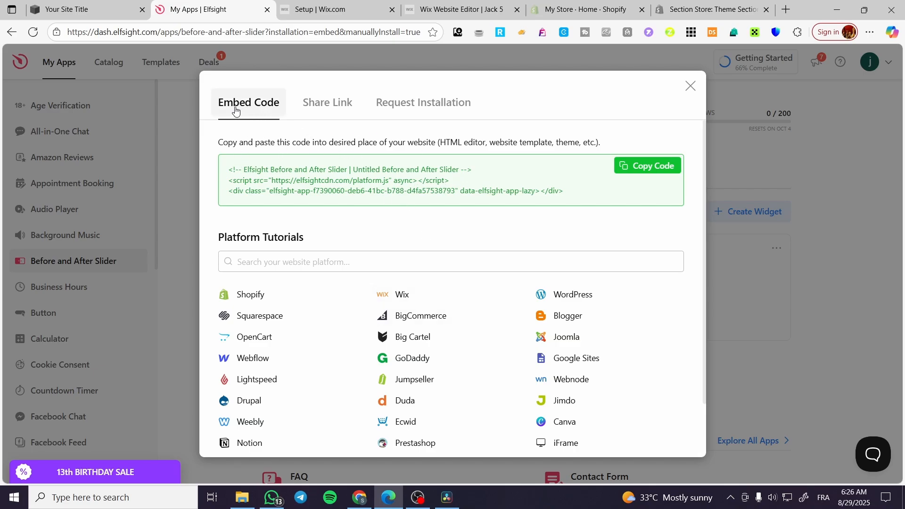
{"action": "left_click", "coordinate": [658, 166]}
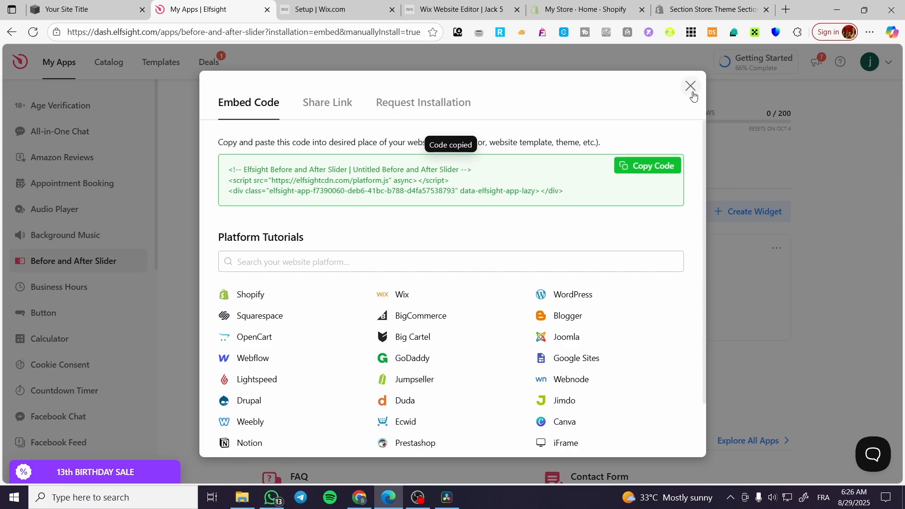
{"action": "left_click", "coordinate": [690, 87]}
Switch to the Squarespace site and open its Home page for editing.
{"action": "left_click", "coordinate": [85, 10]}
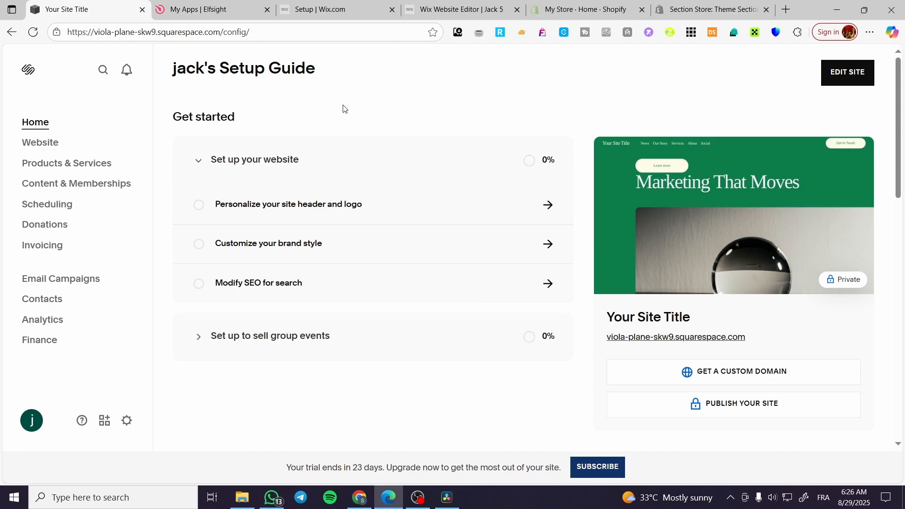
{"action": "left_click", "coordinate": [48, 150]}
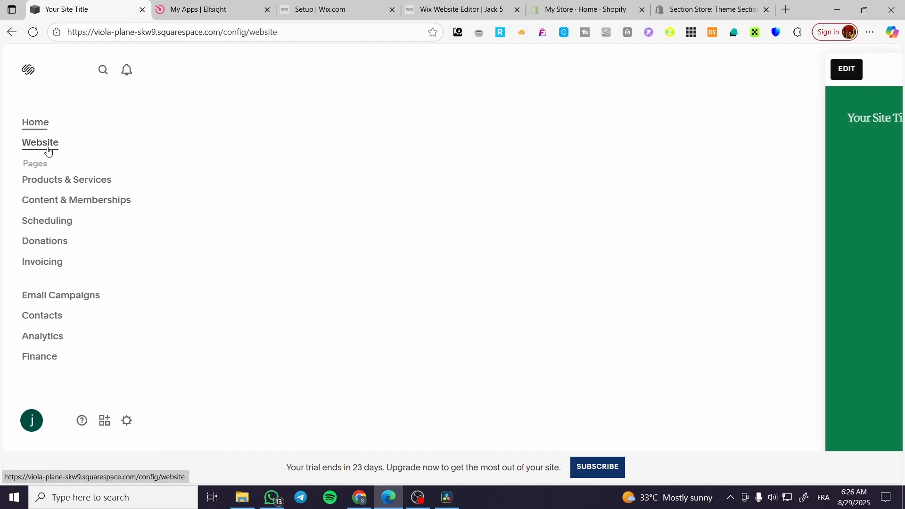
{"action": "left_click", "coordinate": [174, 69]}
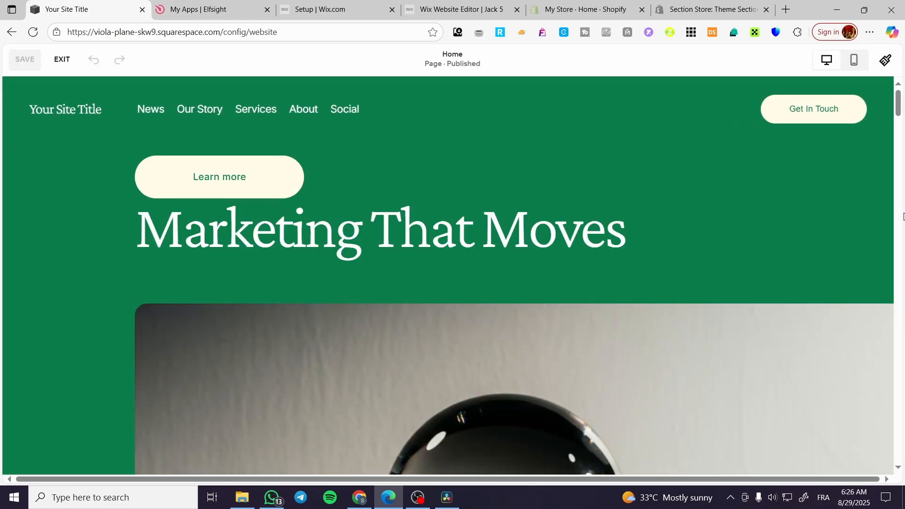
Add a blank section directly above "Solutions Tailored for Modern Marketers" on the Home page.
{"action": "mouse_move", "coordinate": [753, 208]}
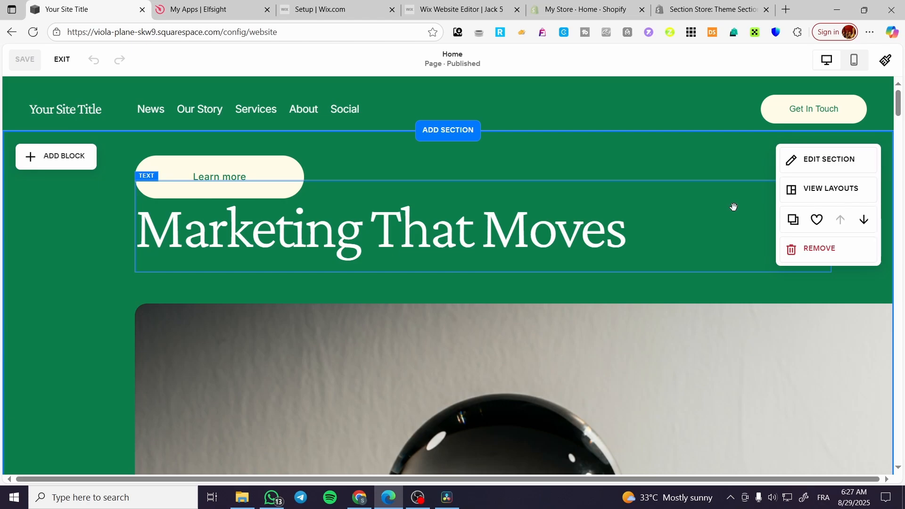
{"action": "scroll", "coordinate": [733, 207], "scroll_direction": "down", "scroll_amount": 10}
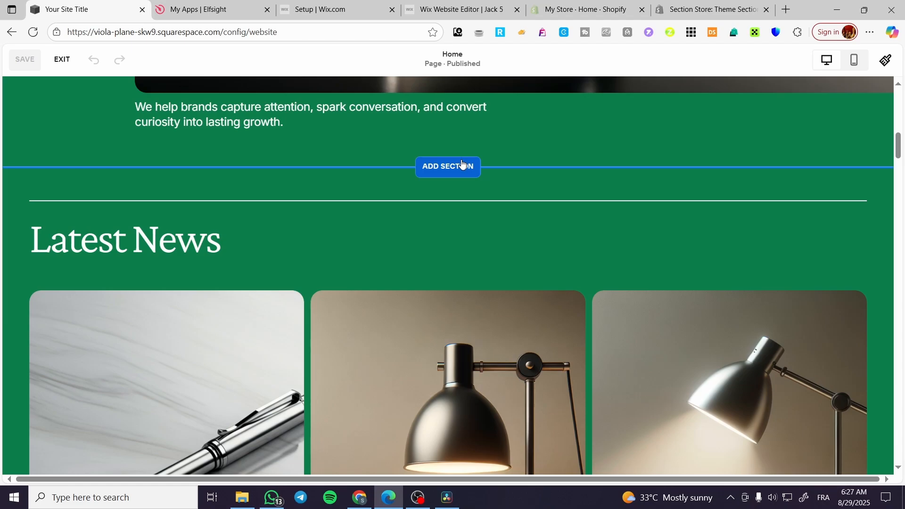
{"action": "scroll", "coordinate": [463, 160], "scroll_direction": "down", "scroll_amount": 10}
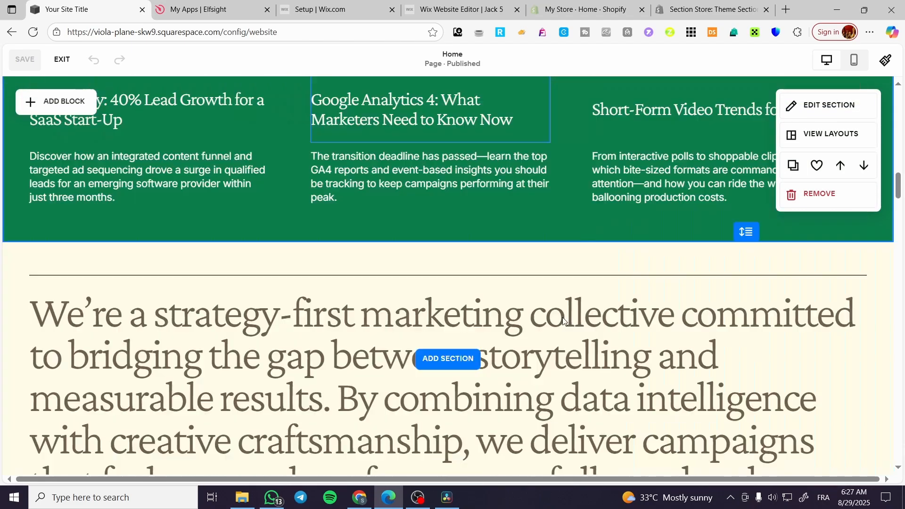
{"action": "scroll", "coordinate": [562, 321], "scroll_direction": "down", "scroll_amount": 10}
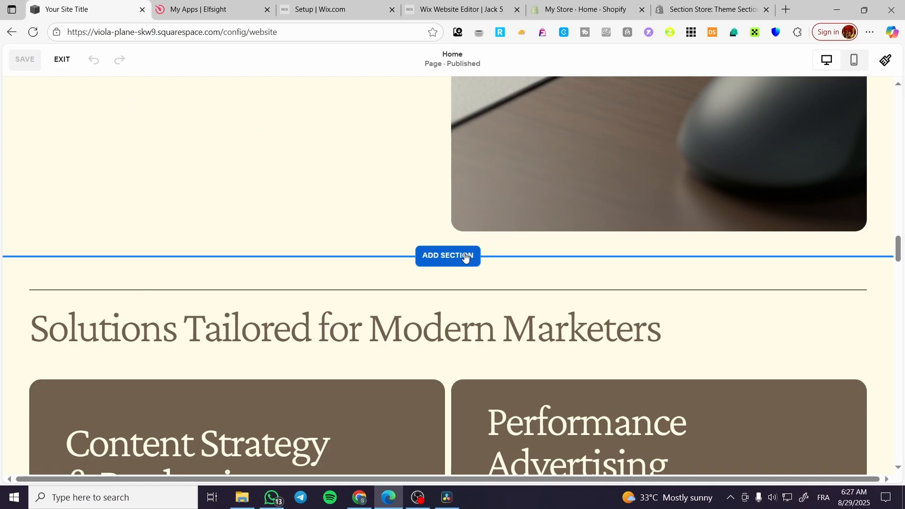
{"action": "left_click", "coordinate": [465, 257]}
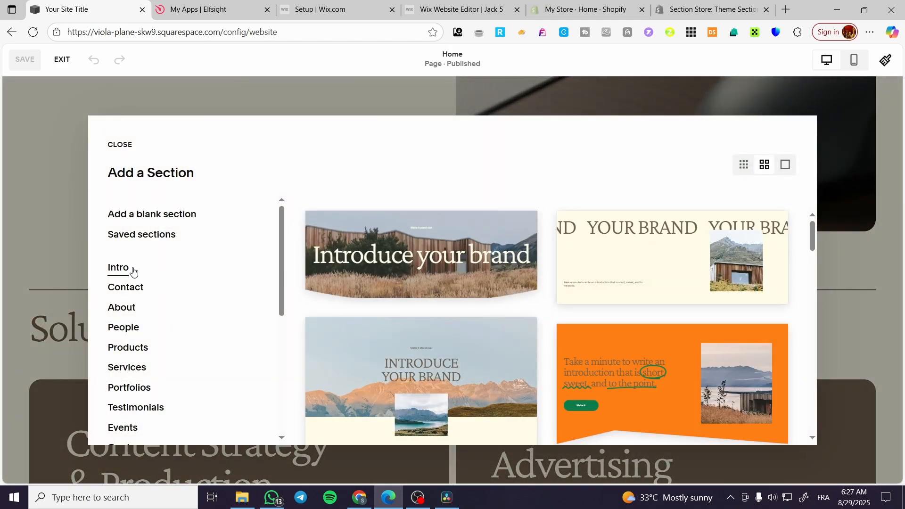
{"action": "left_click", "coordinate": [142, 214]}
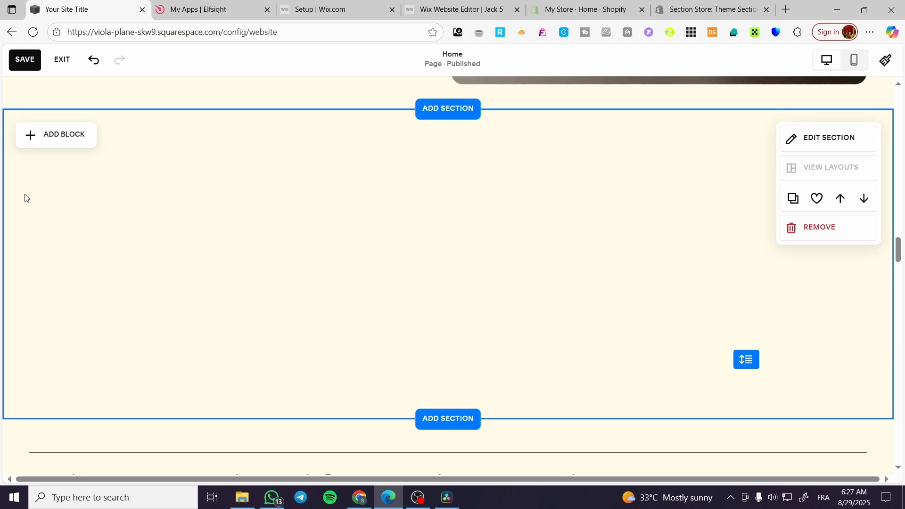
Add a Code block to the blank section, centre it and enlarge it to fill most of the section.
{"action": "left_click", "coordinate": [63, 136]}
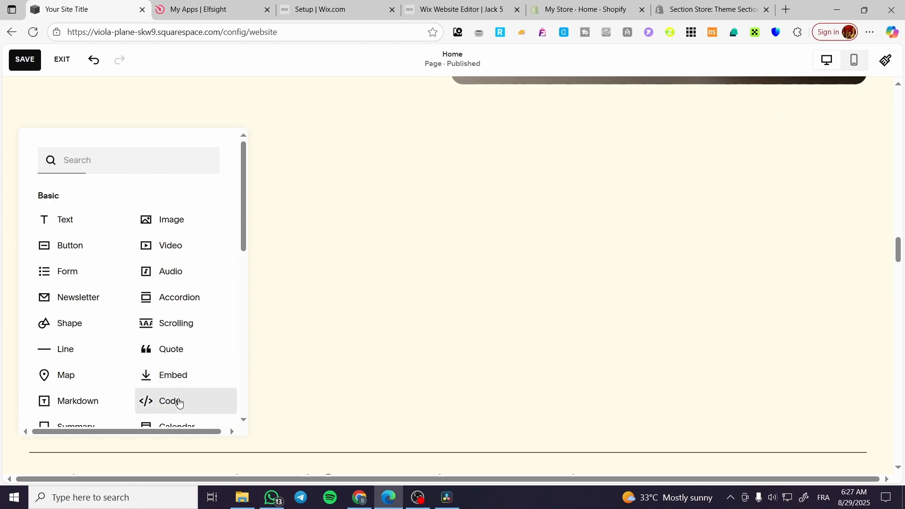
{"action": "left_click", "coordinate": [178, 401]}
{"action": "left_click_drag", "start_coordinate": [164, 239], "coordinate": [736, 255]}
{"action": "left_click_drag", "start_coordinate": [582, 236], "coordinate": [720, 244]}
{"action": "left_click_drag", "start_coordinate": [634, 244], "coordinate": [564, 251]}
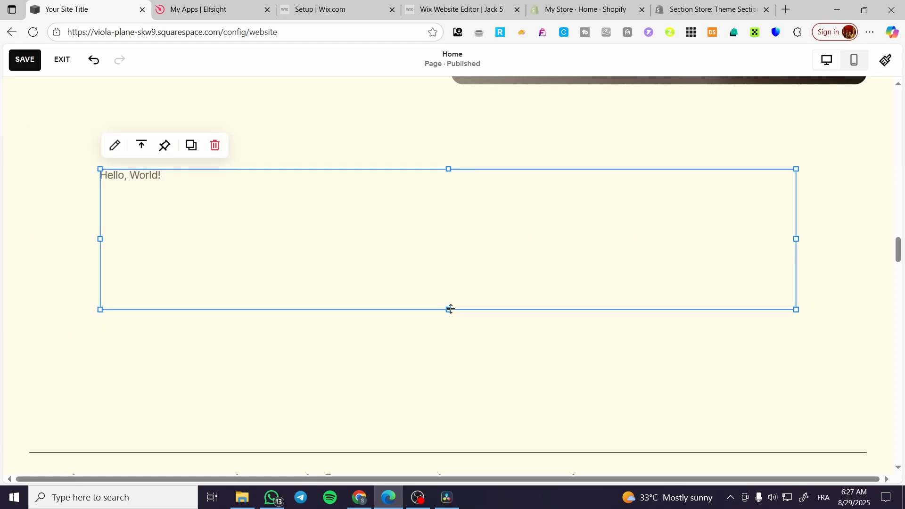
{"action": "left_click_drag", "start_coordinate": [448, 309], "coordinate": [451, 444]}
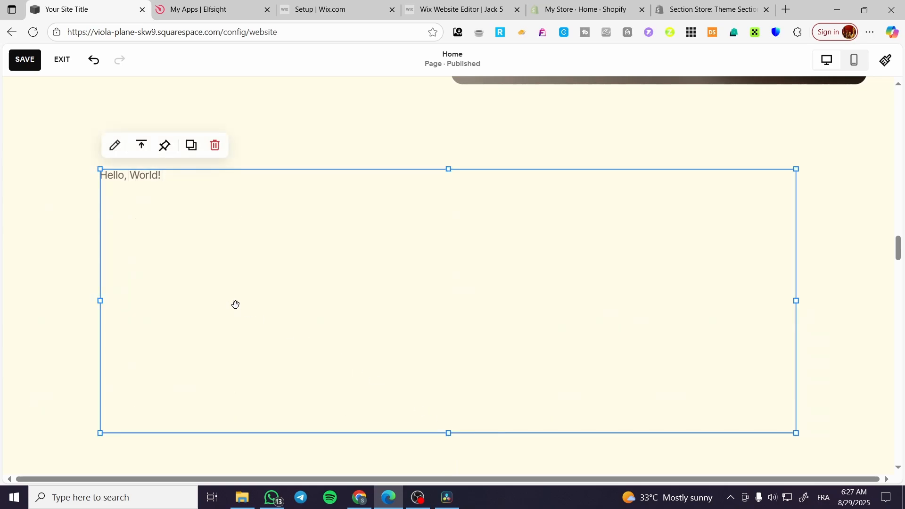
Replace the Code block's default HTML with the copied Elfsight embed code and preview it in safe mode.
{"action": "left_click", "coordinate": [116, 147]}
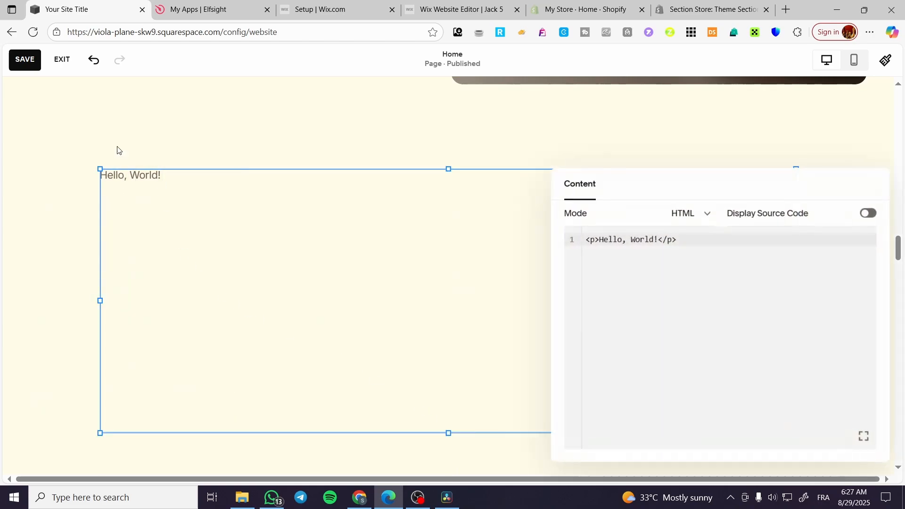
{"action": "left_click", "coordinate": [706, 237]}
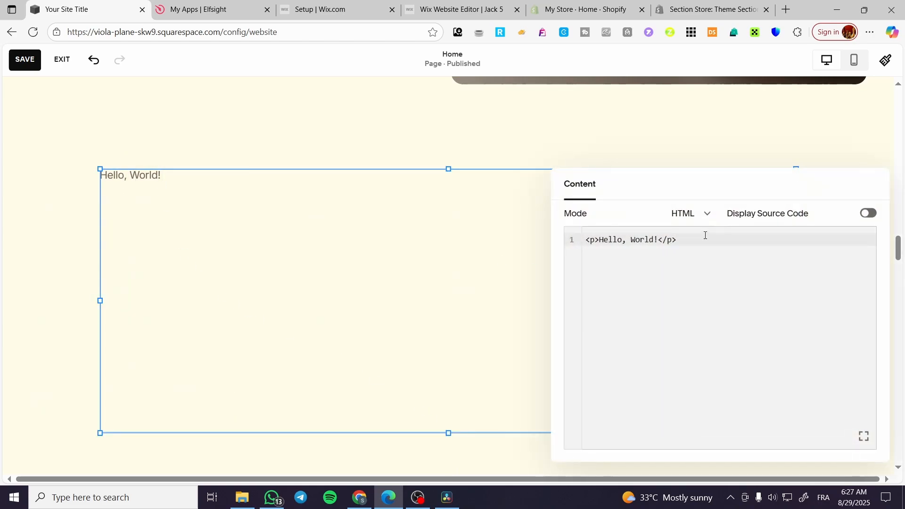
{"action": "key", "text": "ctrl+a"}
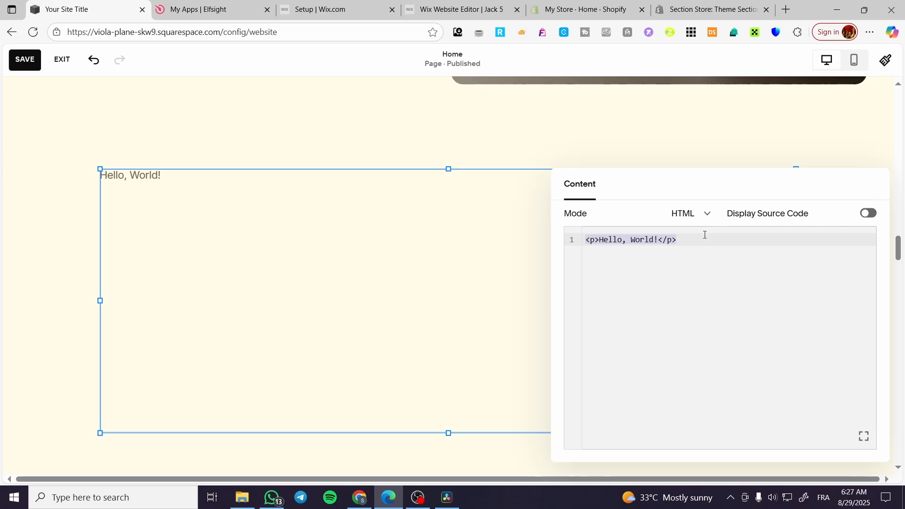
{"action": "key", "text": "ctrl+v"}
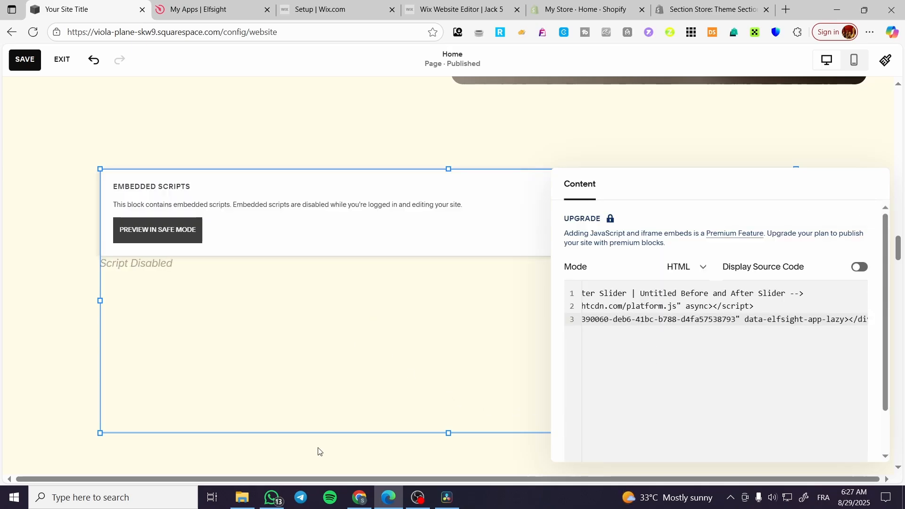
{"action": "left_click", "coordinate": [161, 235]}
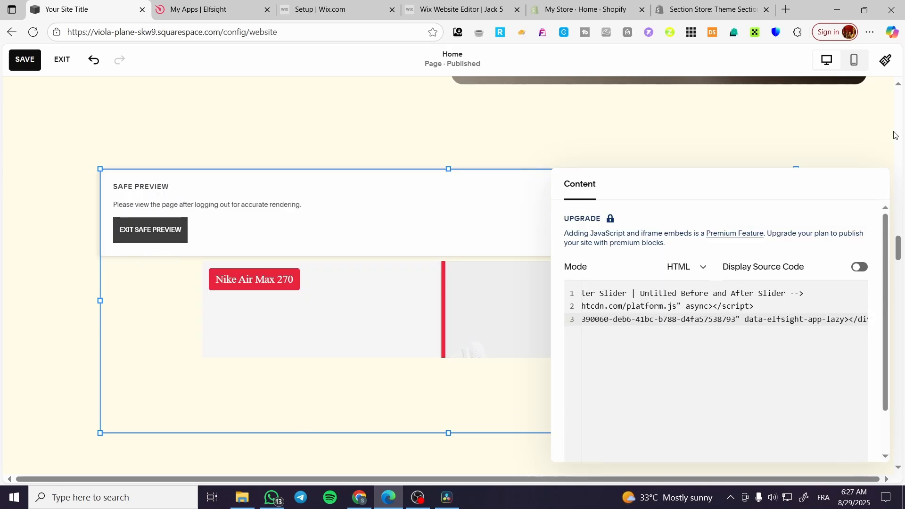
{"action": "left_click", "coordinate": [852, 143]}
Increase the height of the section holding the Code block and save the page.
{"action": "scroll", "coordinate": [485, 373], "scroll_direction": "down", "scroll_amount": 3}
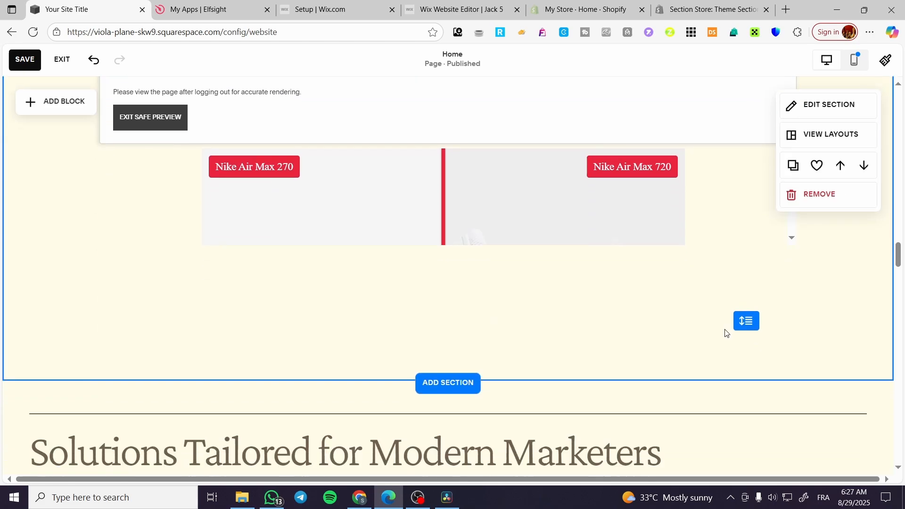
{"action": "left_click_drag", "start_coordinate": [747, 314], "coordinate": [747, 418]}
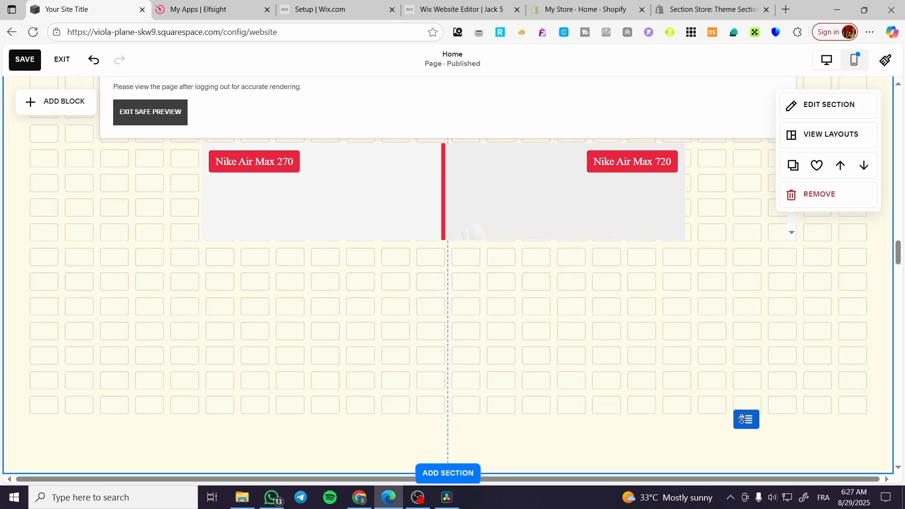
{"action": "left_click", "coordinate": [401, 248]}
{"action": "scroll", "coordinate": [400, 248], "scroll_direction": "up", "scroll_amount": 3}
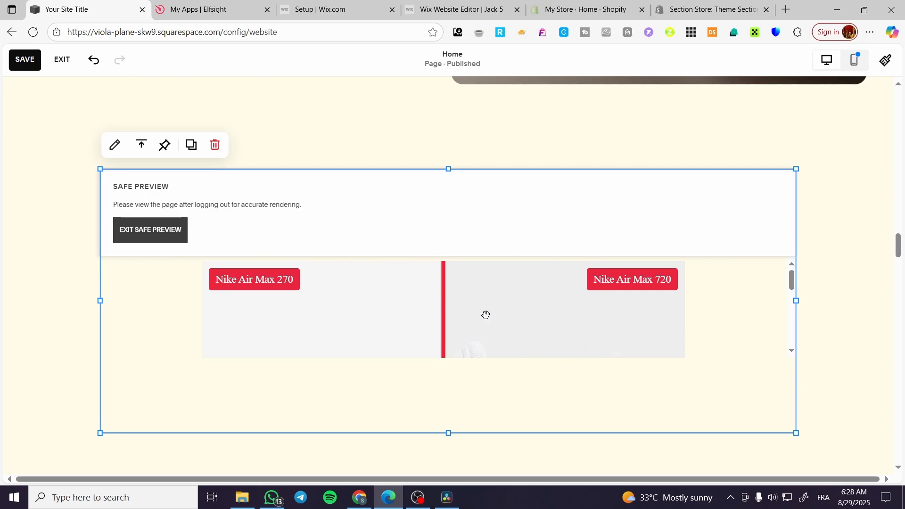
{"action": "scroll", "coordinate": [494, 325], "scroll_direction": "down", "scroll_amount": 2}
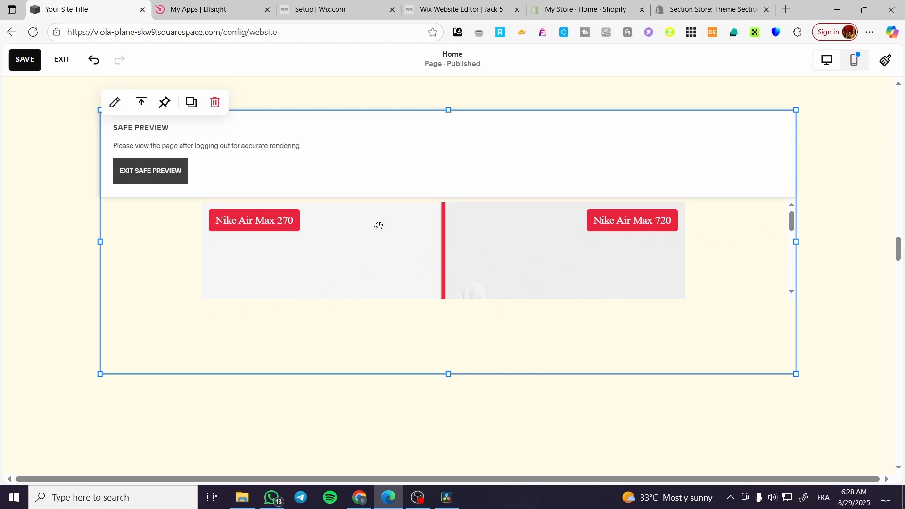
{"action": "left_click", "coordinate": [24, 59]}
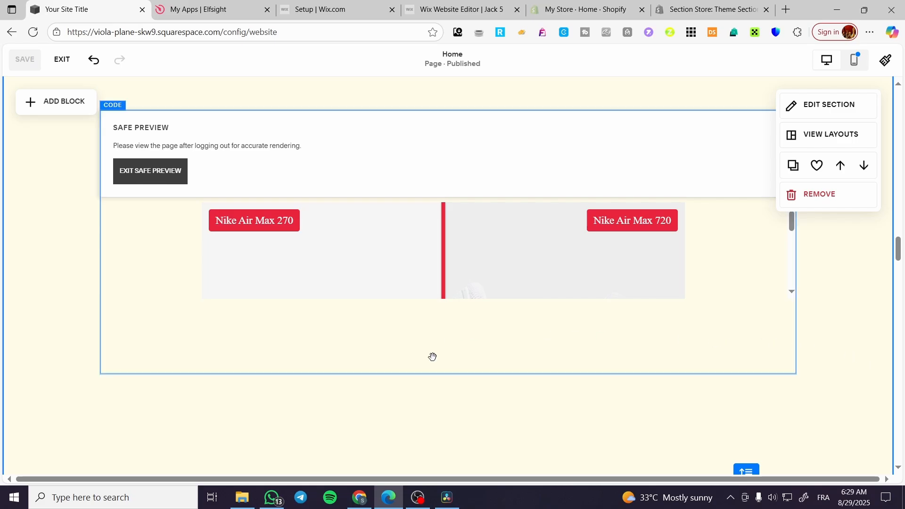
Delete the Code block and place an Embed block in the centre of the blank section instead.
{"action": "left_click", "coordinate": [169, 152]}
{"action": "left_click", "coordinate": [212, 103]}
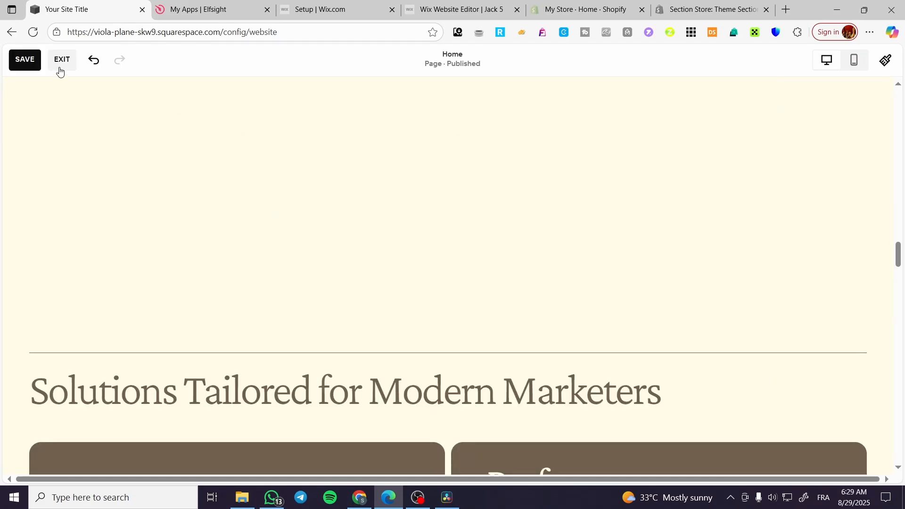
{"action": "left_click", "coordinate": [57, 105]}
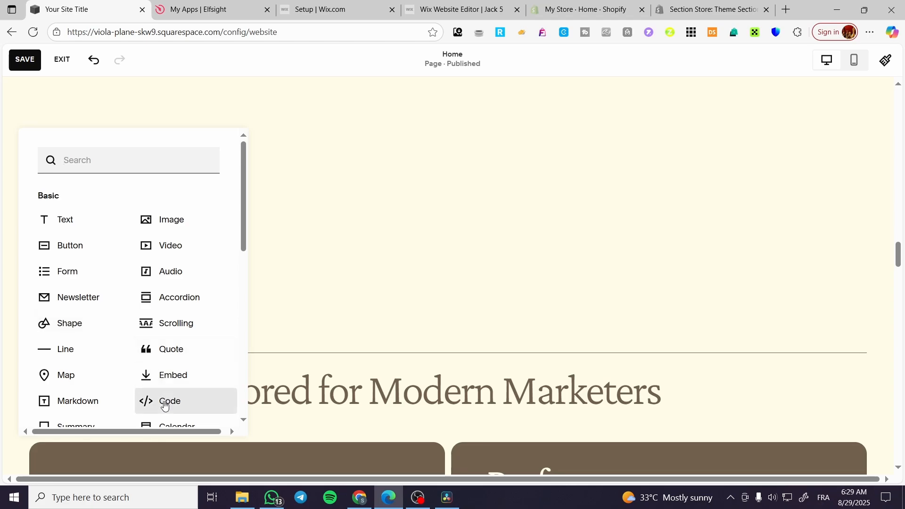
{"action": "left_click", "coordinate": [165, 376]}
{"action": "left_click_drag", "start_coordinate": [144, 199], "coordinate": [416, 202]}
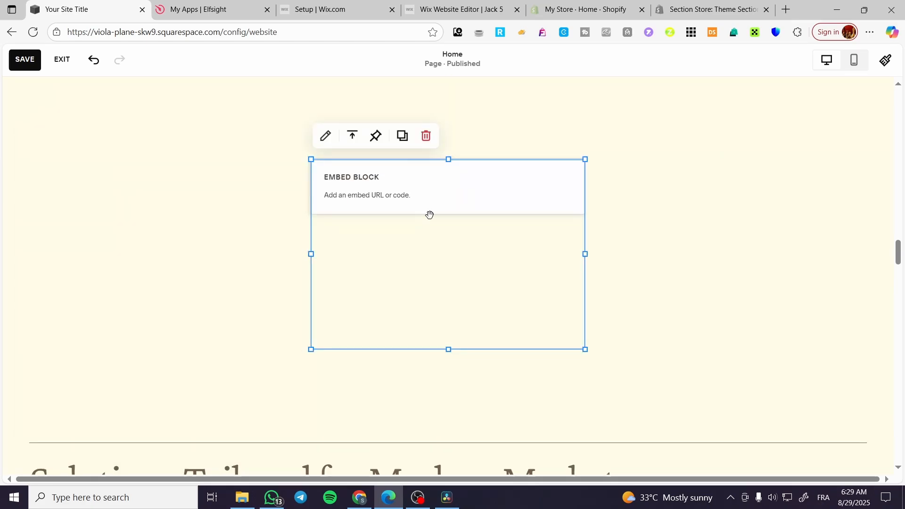
Set the Embed block to Code Snippet, paste the Elfsight code as its embed data and preview it in safe mode.
{"action": "double_click", "coordinate": [429, 214]}
{"action": "left_click", "coordinate": [736, 272]}
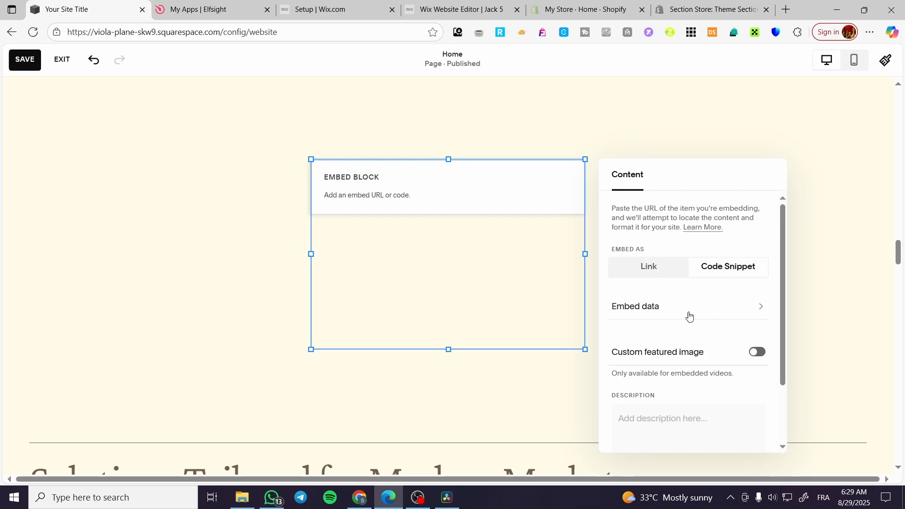
{"action": "left_click", "coordinate": [686, 309]}
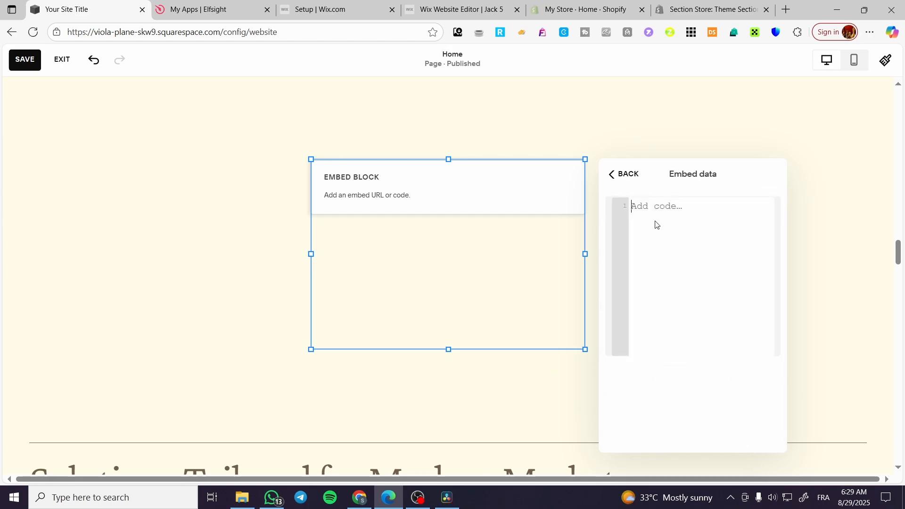
{"action": "type", "text": "<!-- Elfsight Before and After Slider | Untitled Before and After Slider --> <script src=\"https://elfsightcdn.com/platform.js\" async></script> <div class=\"elfsight-app-f7390060-deb6-41bc-b788-d4fa57538793\" data-elfsight-app-lazy></div>"}
{"action": "left_click", "coordinate": [324, 234]}
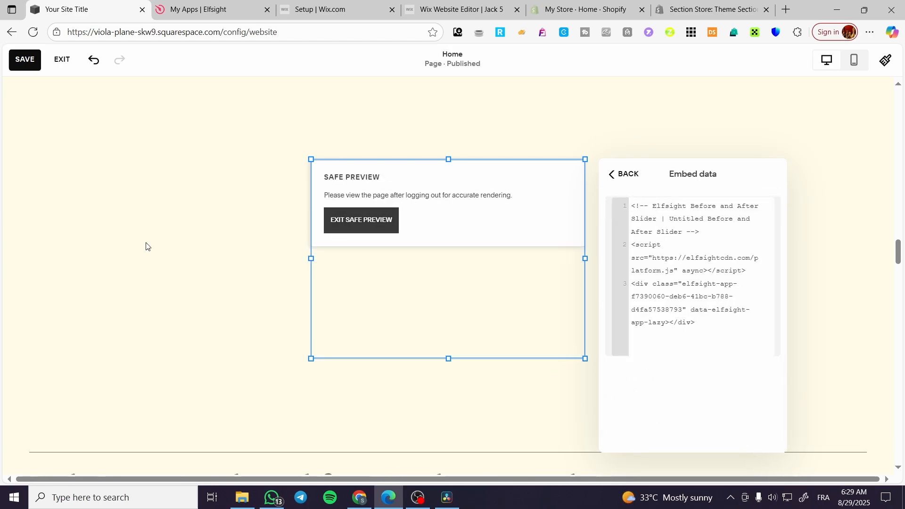
{"action": "left_click", "coordinate": [622, 400]}
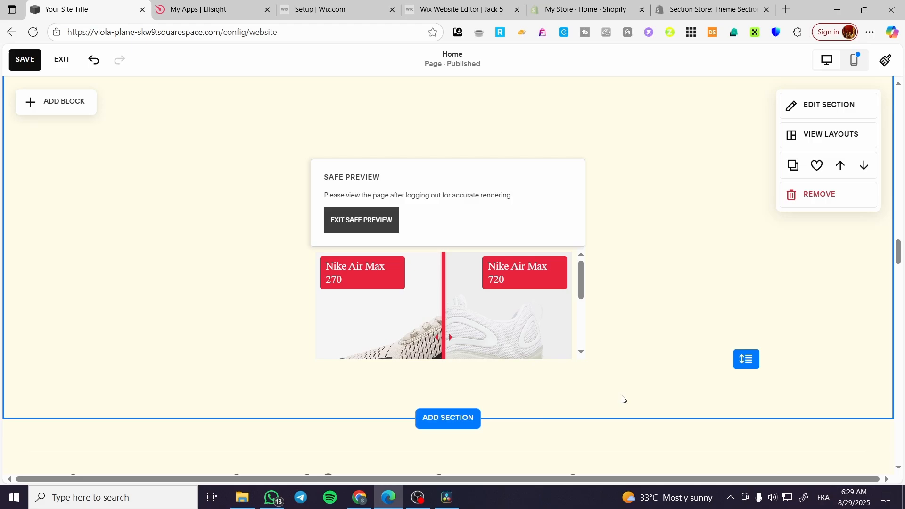
Enlarge the Embed block in width and height and move it up near the top of its section.
{"action": "left_click", "coordinate": [584, 358]}
{"action": "left_click_drag", "start_coordinate": [584, 358], "coordinate": [761, 389]}
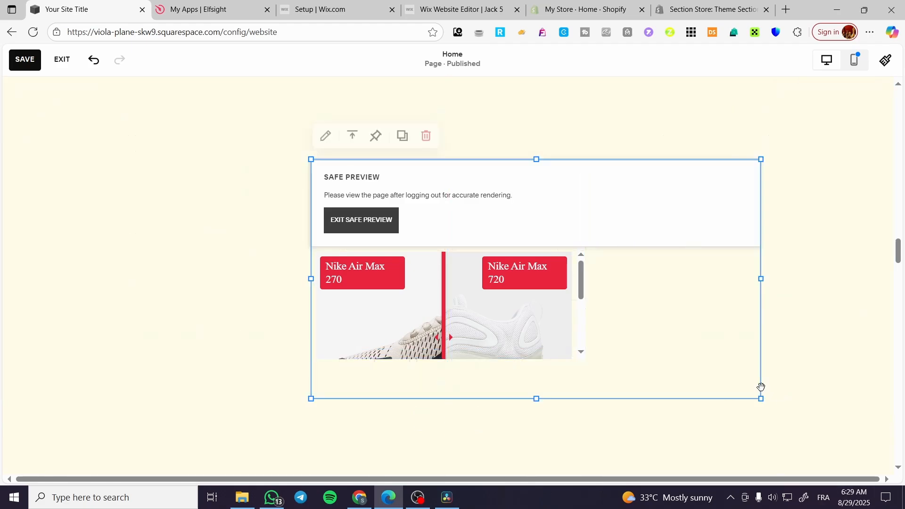
{"action": "left_click_drag", "start_coordinate": [506, 307], "coordinate": [373, 233]}
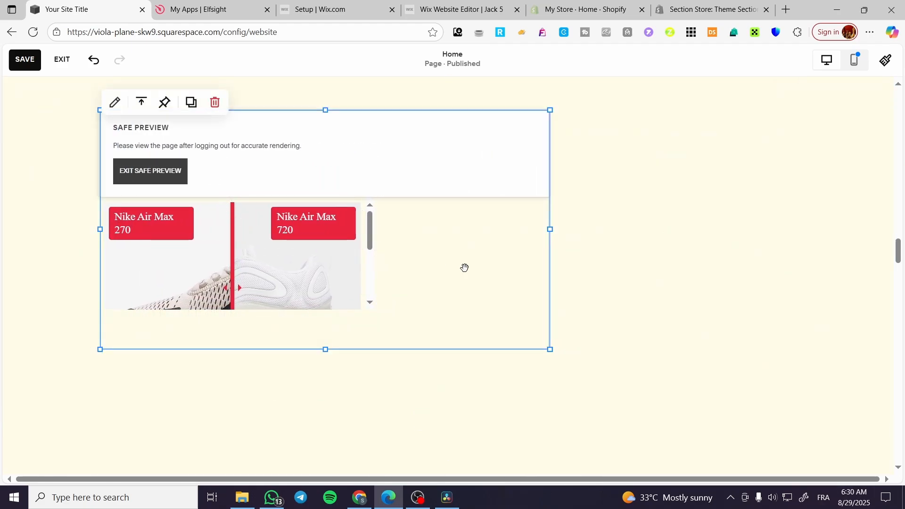
{"action": "left_click_drag", "start_coordinate": [326, 349], "coordinate": [325, 372]}
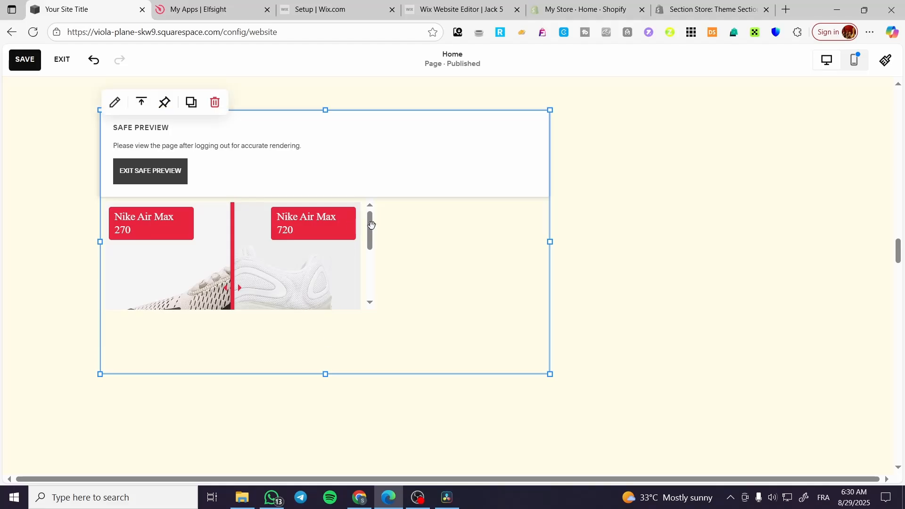
{"action": "left_click_drag", "start_coordinate": [369, 228], "coordinate": [560, 228]}
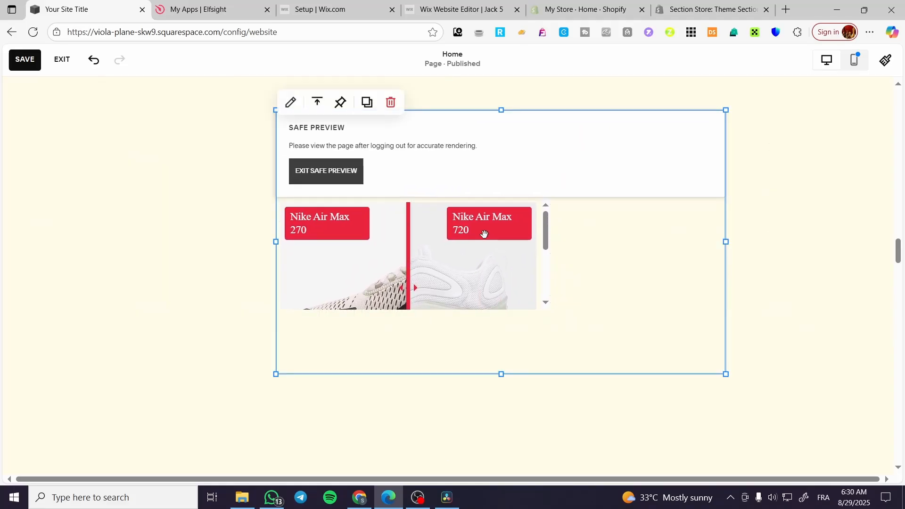
Narrow the Embed block so it sits centred in the section and save the page.
{"action": "left_click_drag", "start_coordinate": [276, 243], "coordinate": [167, 247]}
{"action": "left_click_drag", "start_coordinate": [725, 239], "coordinate": [459, 228]}
{"action": "left_click_drag", "start_coordinate": [300, 220], "coordinate": [440, 202]}
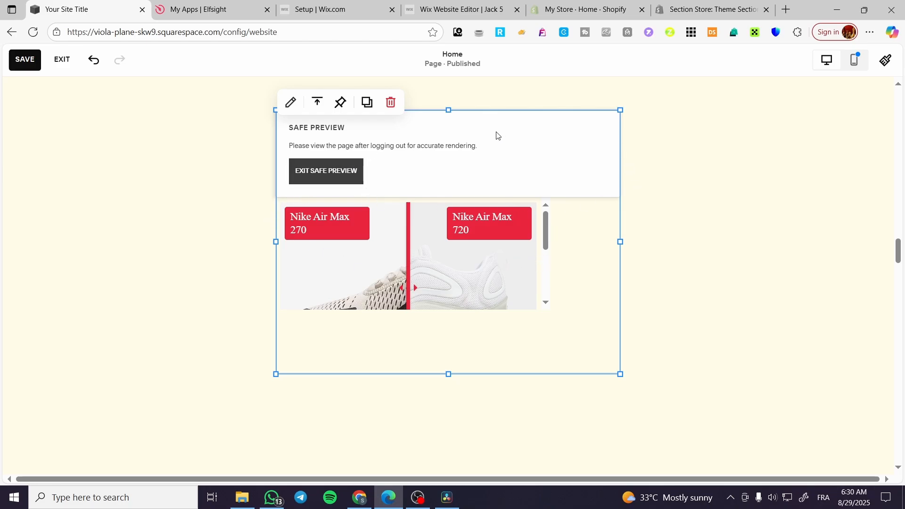
{"action": "scroll", "coordinate": [347, 259], "scroll_direction": "up", "scroll_amount": 5}
{"action": "left_click", "coordinate": [287, 202]}
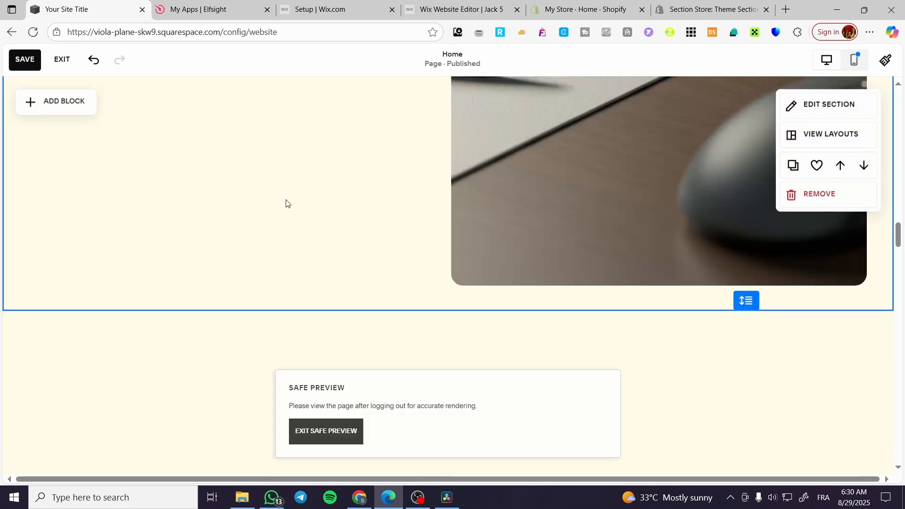
{"action": "scroll", "coordinate": [422, 202], "scroll_direction": "down", "scroll_amount": 5}
{"action": "scroll", "coordinate": [362, 227], "scroll_direction": "up", "scroll_amount": 2}
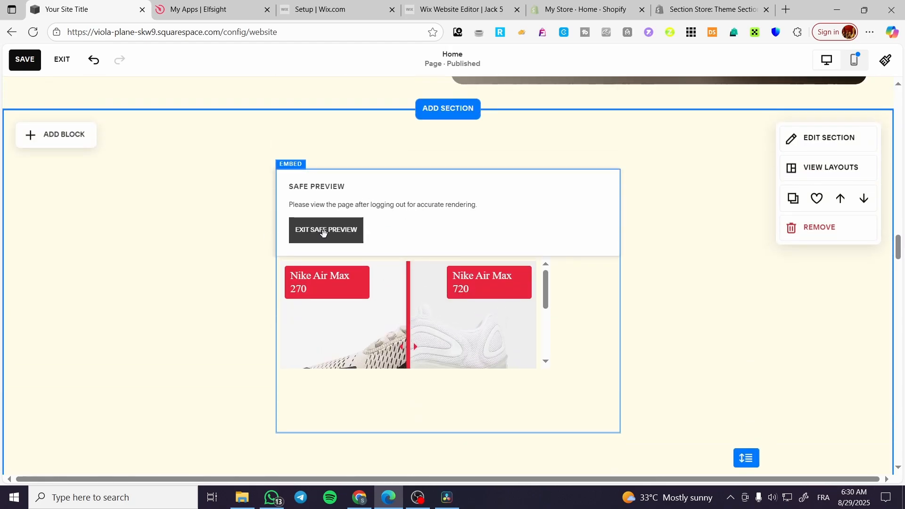
{"action": "left_click", "coordinate": [22, 69]}
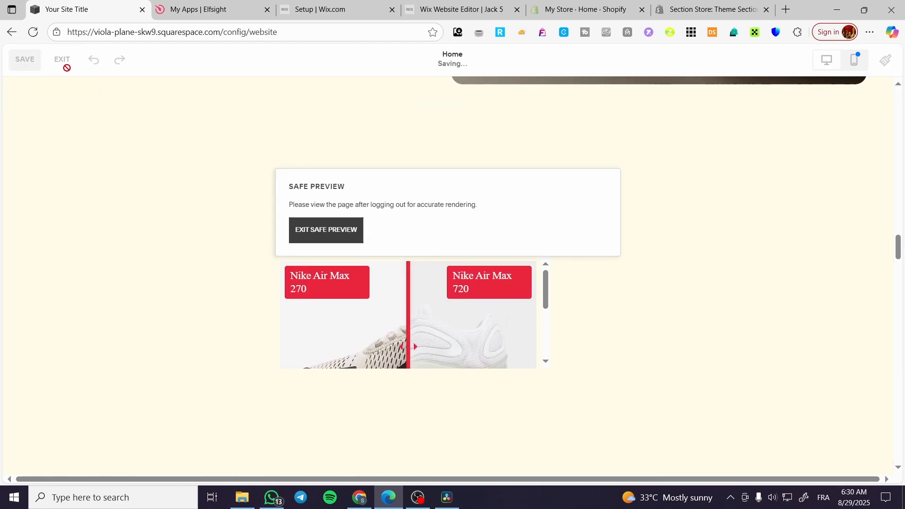
{"action": "left_click", "coordinate": [253, 4]}
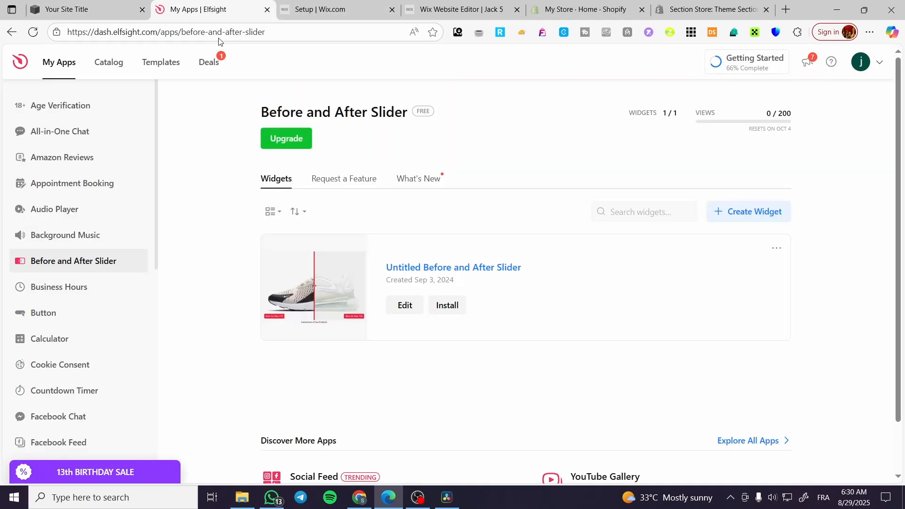
{"action": "left_click", "coordinate": [117, 4]}
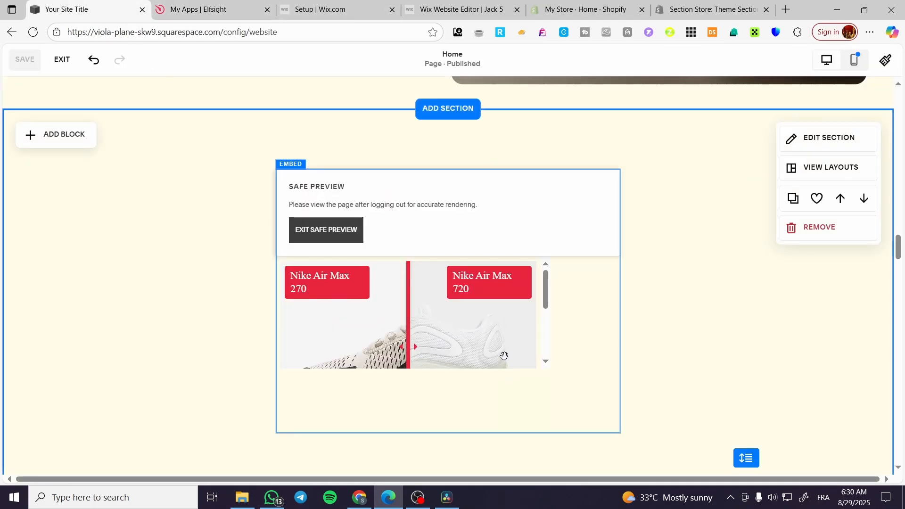
Pull in the Embed block's right edge slightly, extend its bottom edge downward and save the page.
{"action": "left_click", "coordinate": [563, 315]}
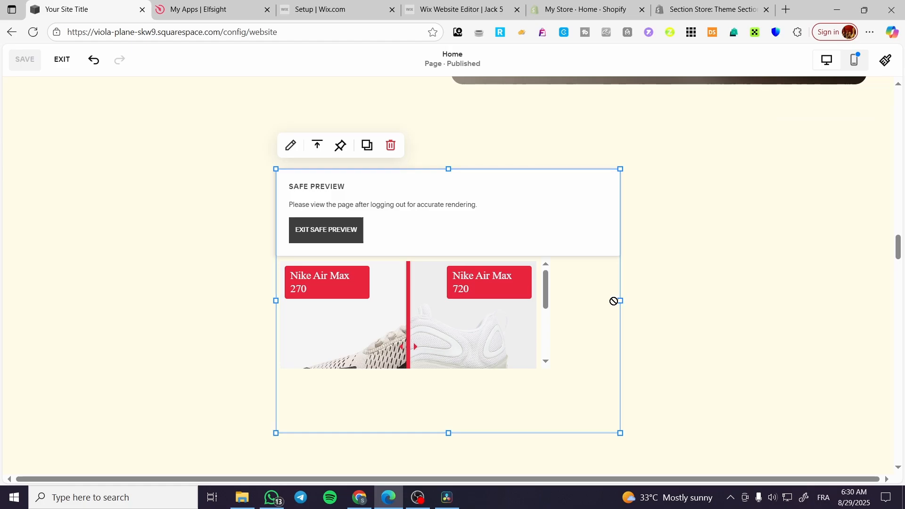
{"action": "left_click_drag", "start_coordinate": [615, 300], "coordinate": [564, 304]}
{"action": "left_click_drag", "start_coordinate": [431, 431], "coordinate": [430, 457]}
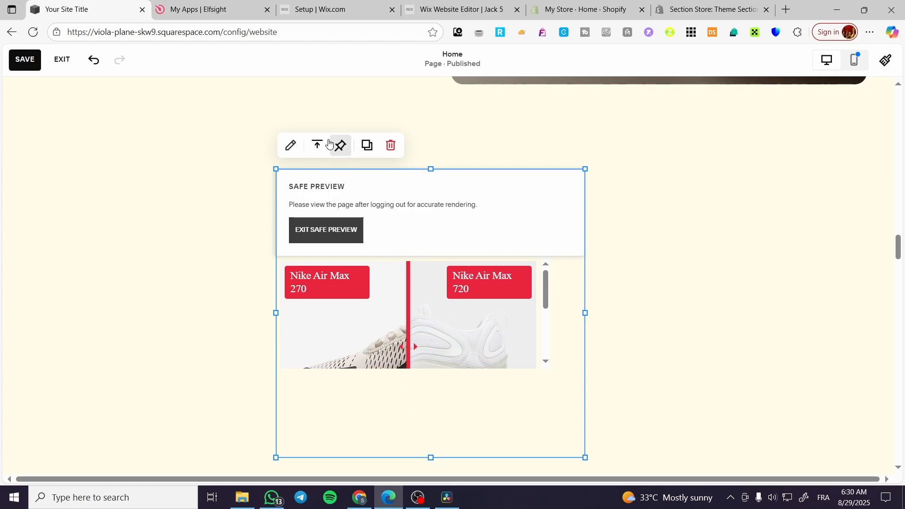
{"action": "left_click", "coordinate": [37, 61]}
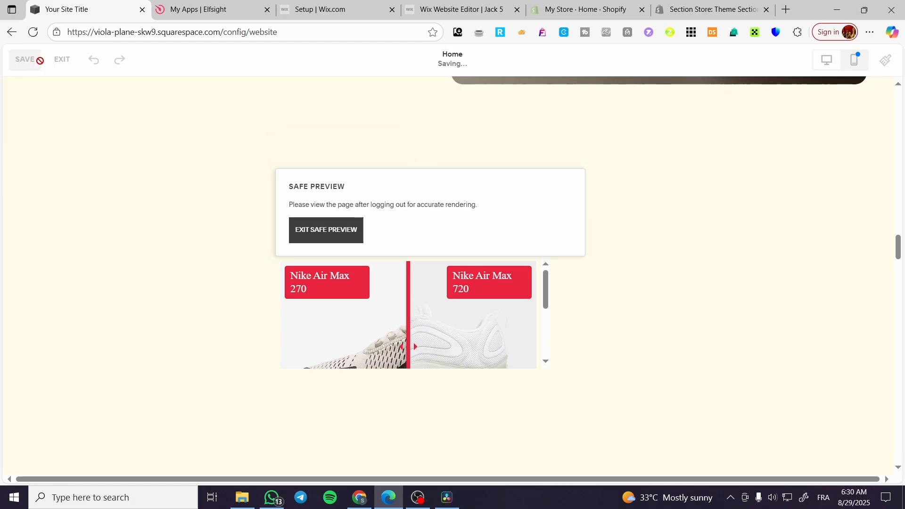
Exit page editing and test the embedded before-and-after slider's divider on the Home page.
{"action": "left_click", "coordinate": [58, 69]}
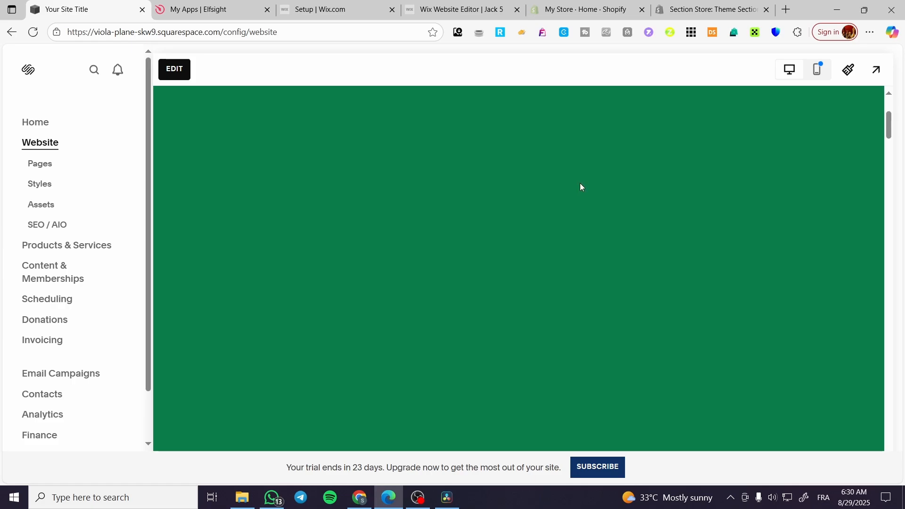
{"action": "scroll", "coordinate": [579, 184], "scroll_direction": "down", "scroll_amount": 10}
{"action": "scroll", "coordinate": [578, 187], "scroll_direction": "down", "scroll_amount": 15}
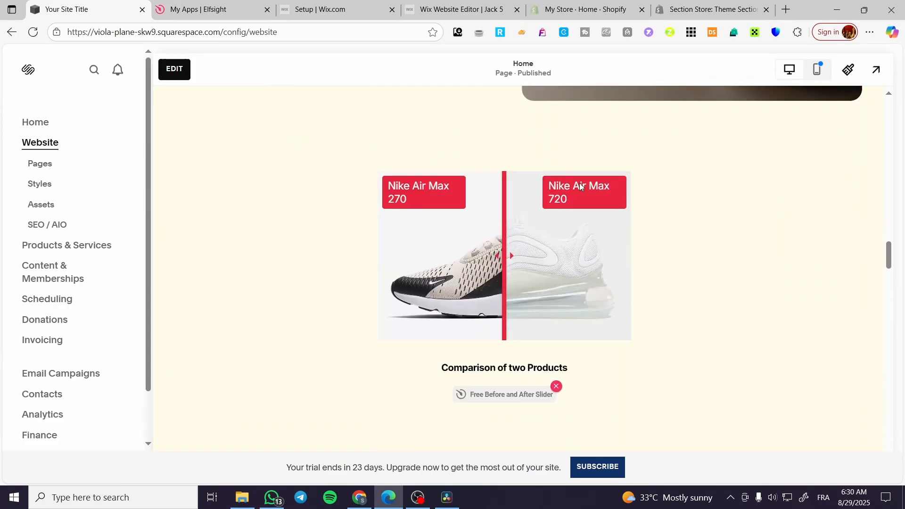
{"action": "mouse_move", "coordinate": [504, 278]}
{"action": "left_mouse_down"}
{"action": "mouse_move", "coordinate": [396, 282]}
{"action": "mouse_move", "coordinate": [511, 283]}
{"action": "mouse_move", "coordinate": [387, 277]}
{"action": "mouse_move", "coordinate": [616, 290]}
{"action": "mouse_move", "coordinate": [593, 300]}
{"action": "mouse_move", "coordinate": [343, 307]}
{"action": "mouse_move", "coordinate": [514, 282]}
{"action": "left_mouse_up"}
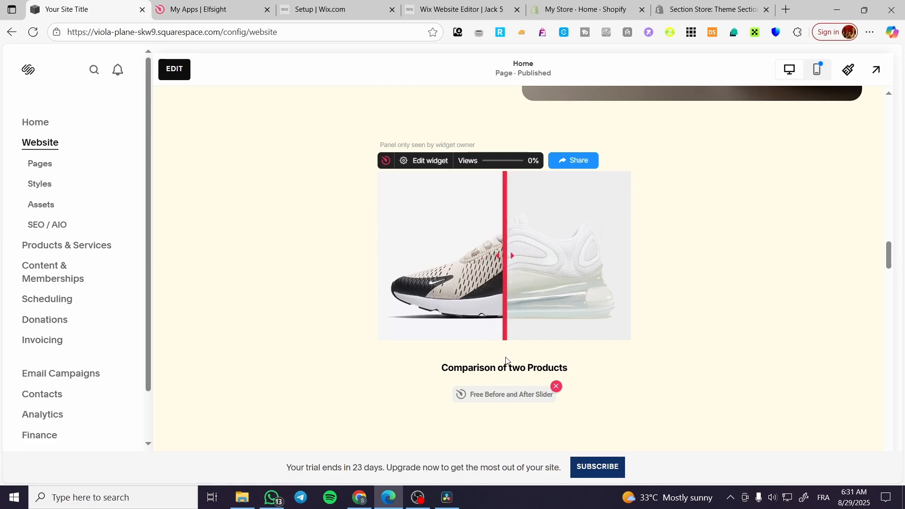